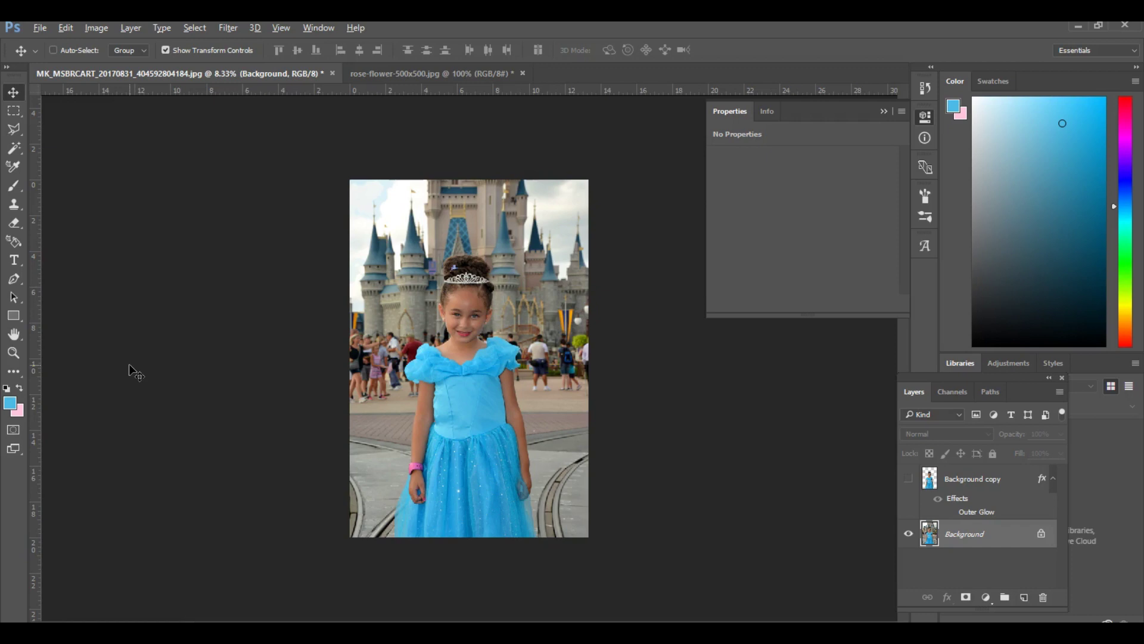
Convert the locked Background layer into a regular layer named Layer 0
key(ctrl+plus)
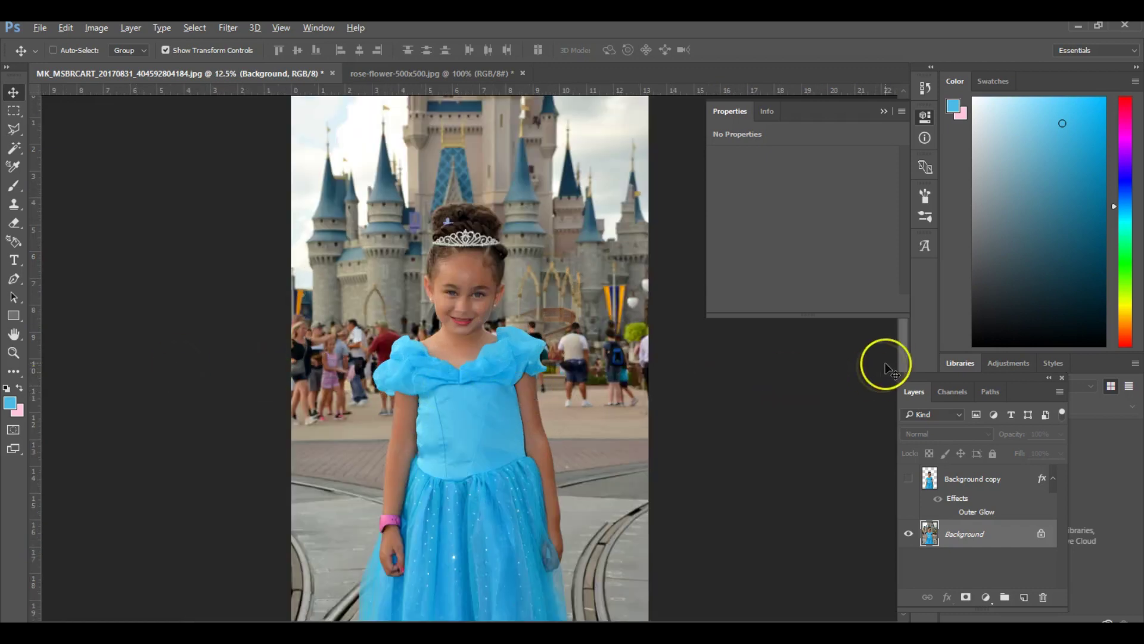
drag(901, 349, 903, 343)
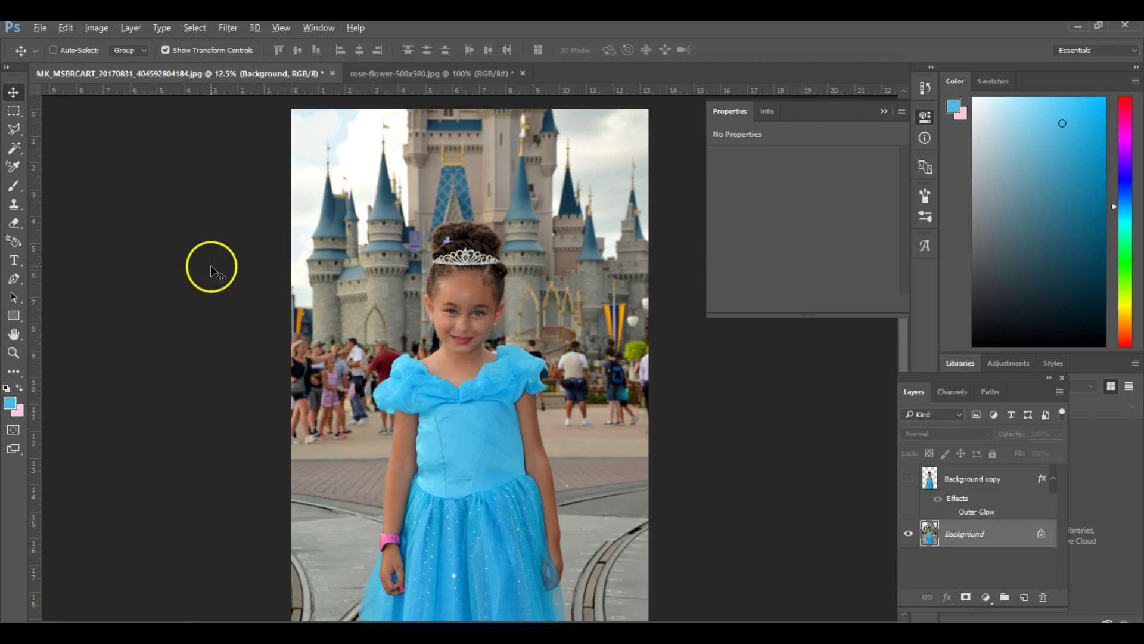
mouse_move(902, 362)
mouse_down()
mouse_move(896, 392)
mouse_move(903, 350)
mouse_up()
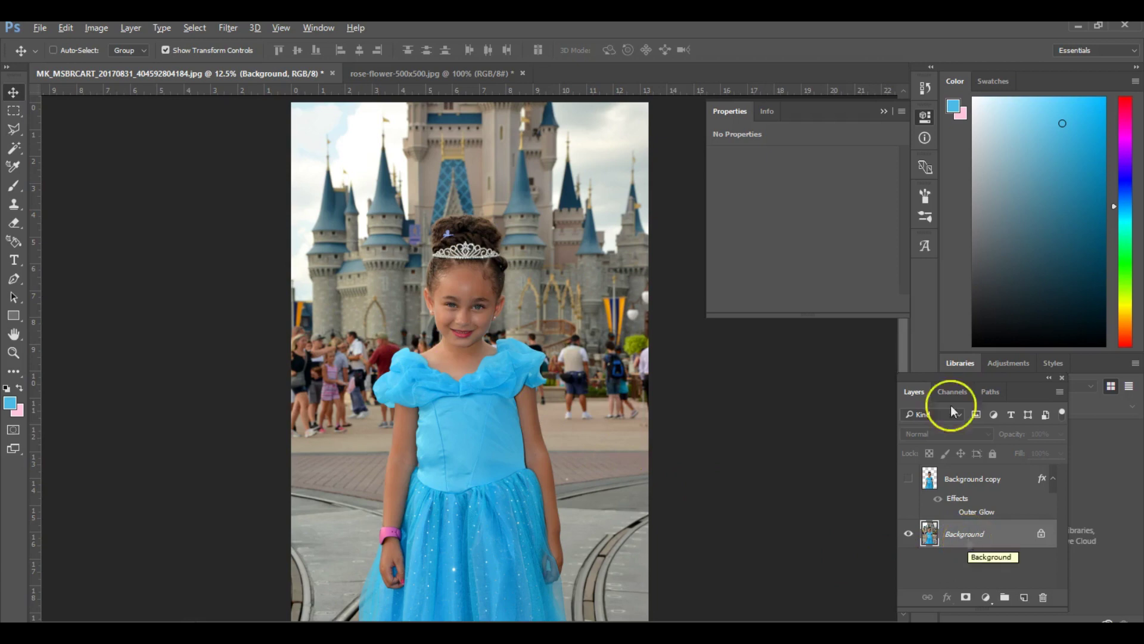
drag(950, 379, 798, 353)
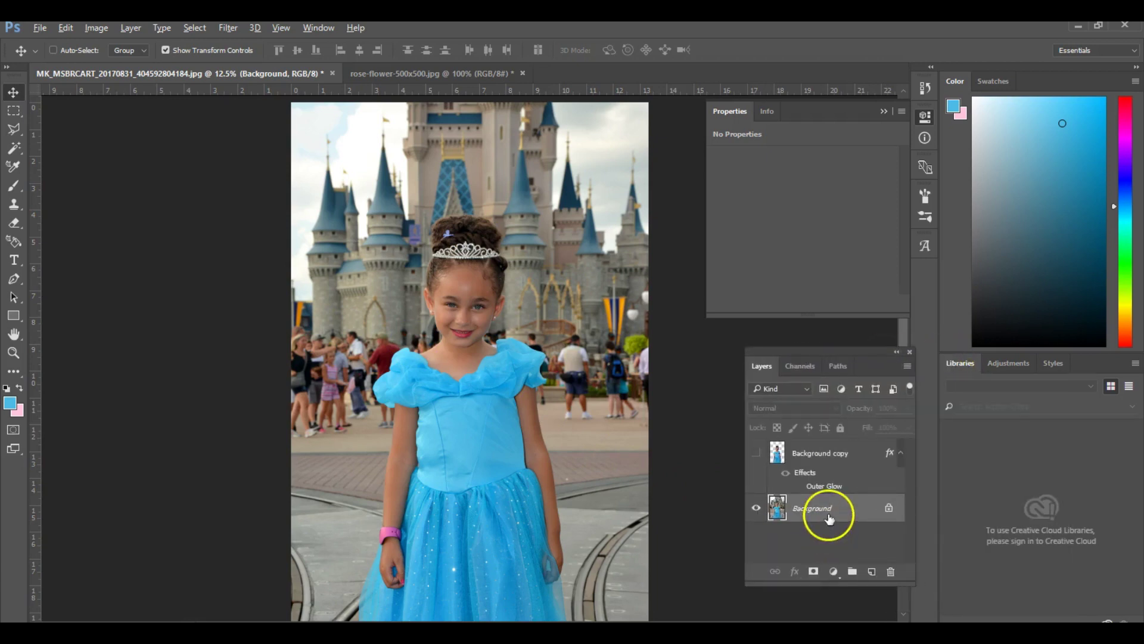
double_click(829, 517)
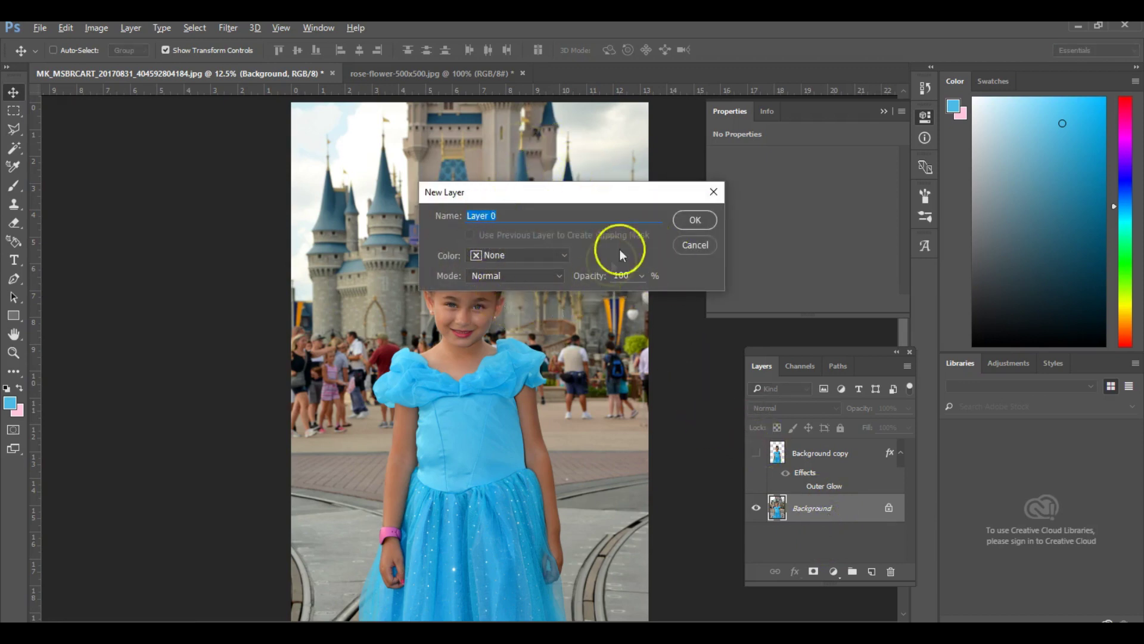
click(682, 221)
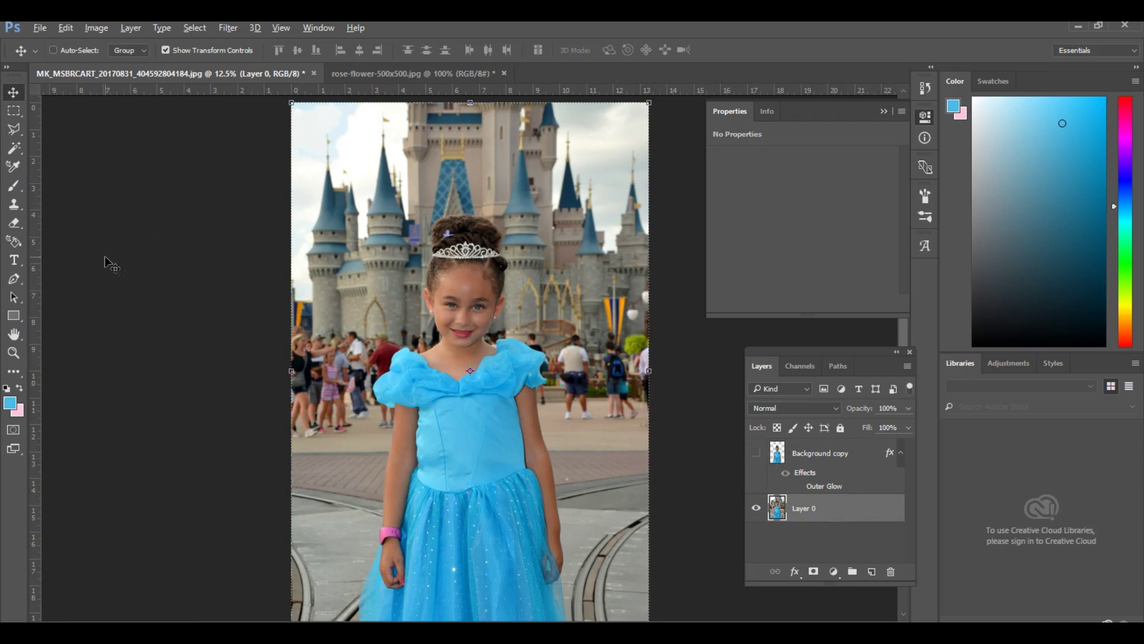
Choose the Polygonal Lasso tool with a 1 px feather
click(13, 135)
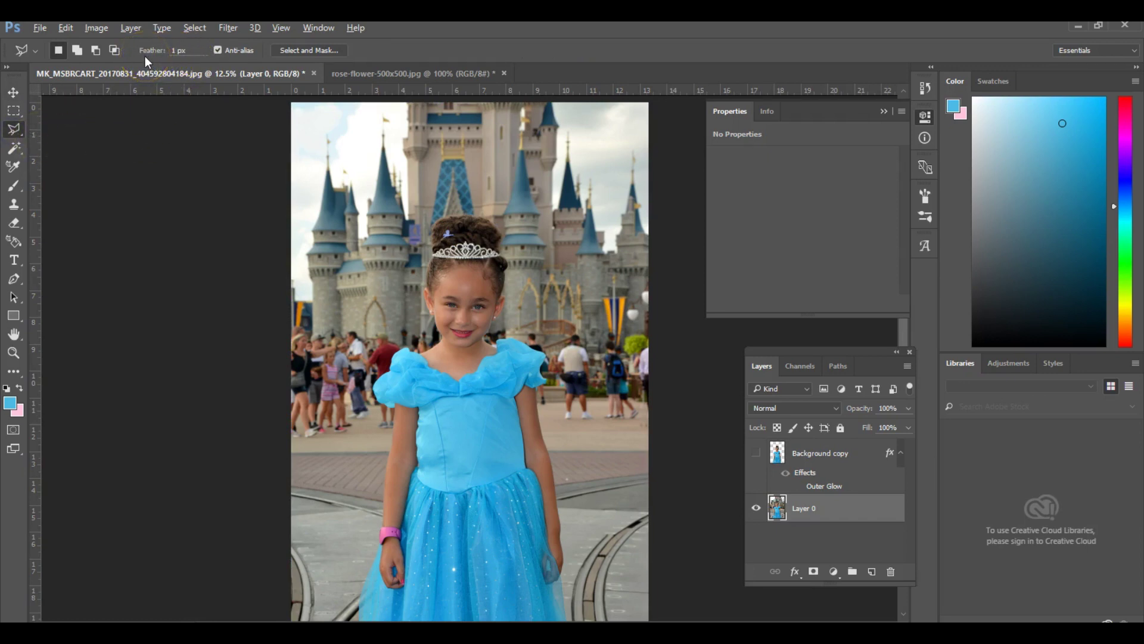
click(190, 51)
double_click(190, 51)
click(193, 53)
Trace the outer edge of the girl's wristband arm with the Polygonal Lasso, from below the puffed sleeve down to the forearm
mouse_move(377, 381)
mouse_down()
mouse_move(383, 443)
mouse_move(393, 419)
mouse_move(381, 496)
mouse_move(356, 492)
mouse_up()
key(ctrl+plus)
key(ctrl+plus)
key(ctrl+plus)
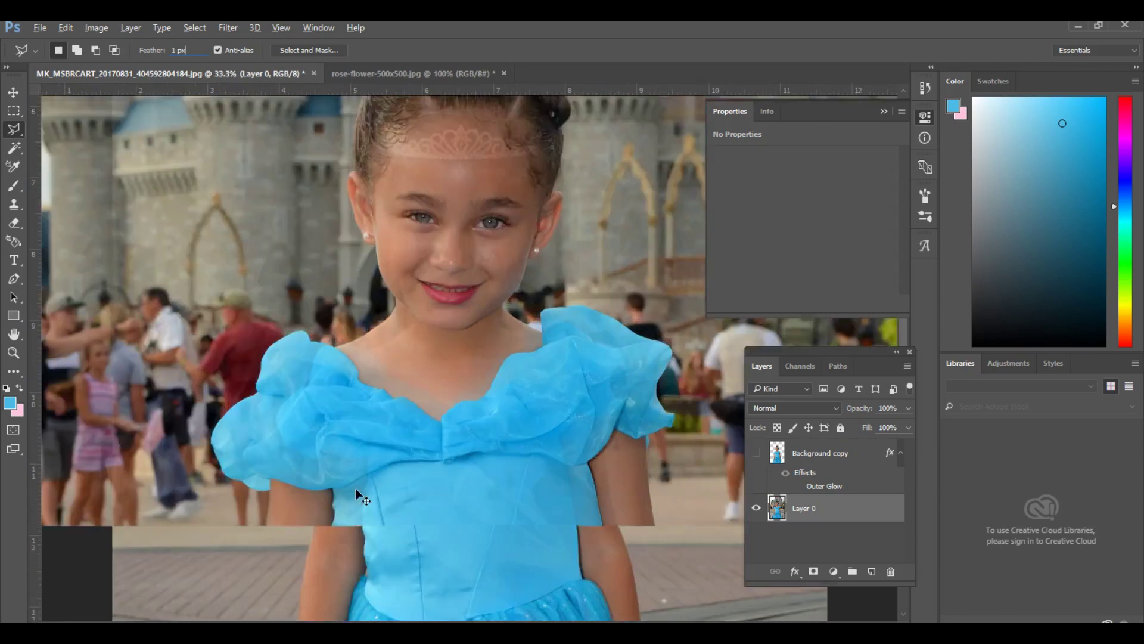
key(ctrl+plus)
drag(714, 368, 714, 368)
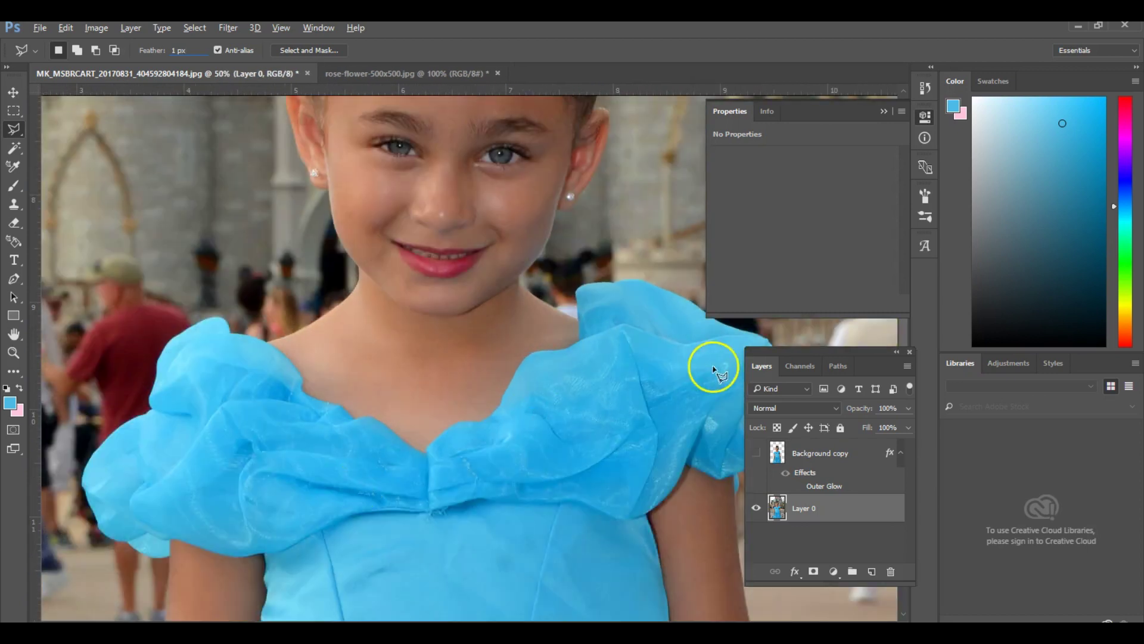
click(757, 452)
click(903, 614)
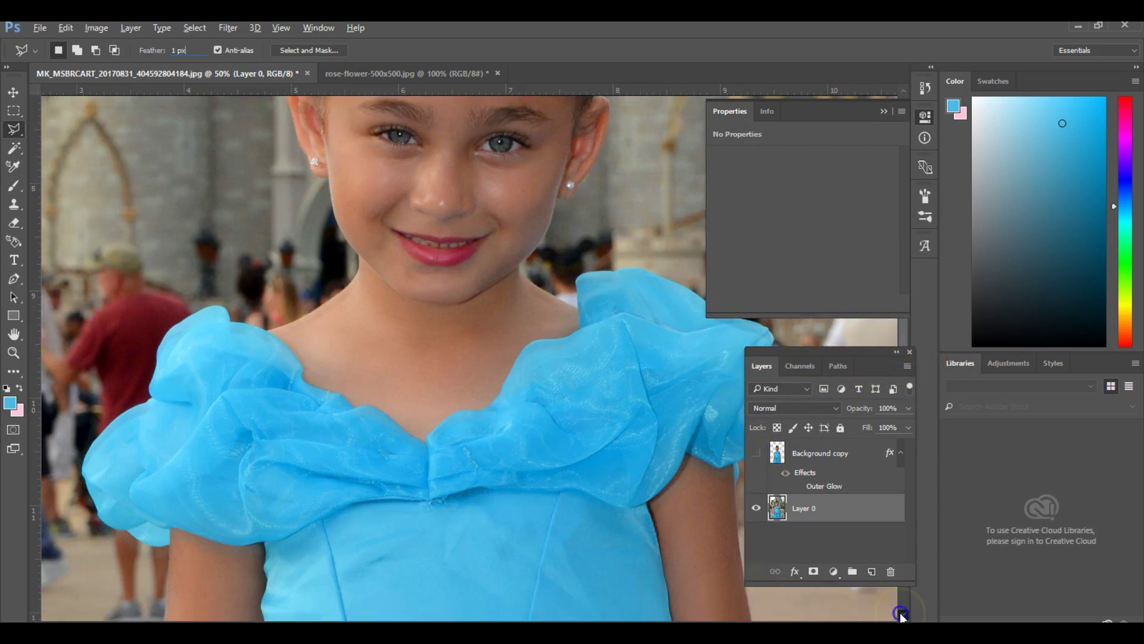
click(901, 614)
click(901, 614)
click(901, 614)
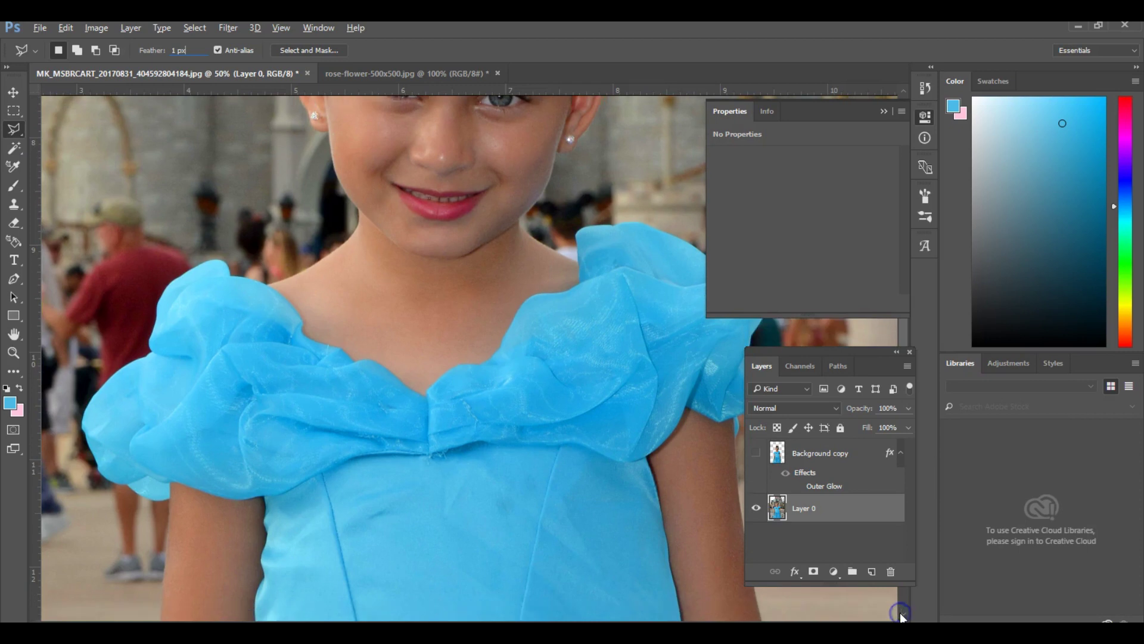
click(901, 613)
click(901, 614)
click(901, 614)
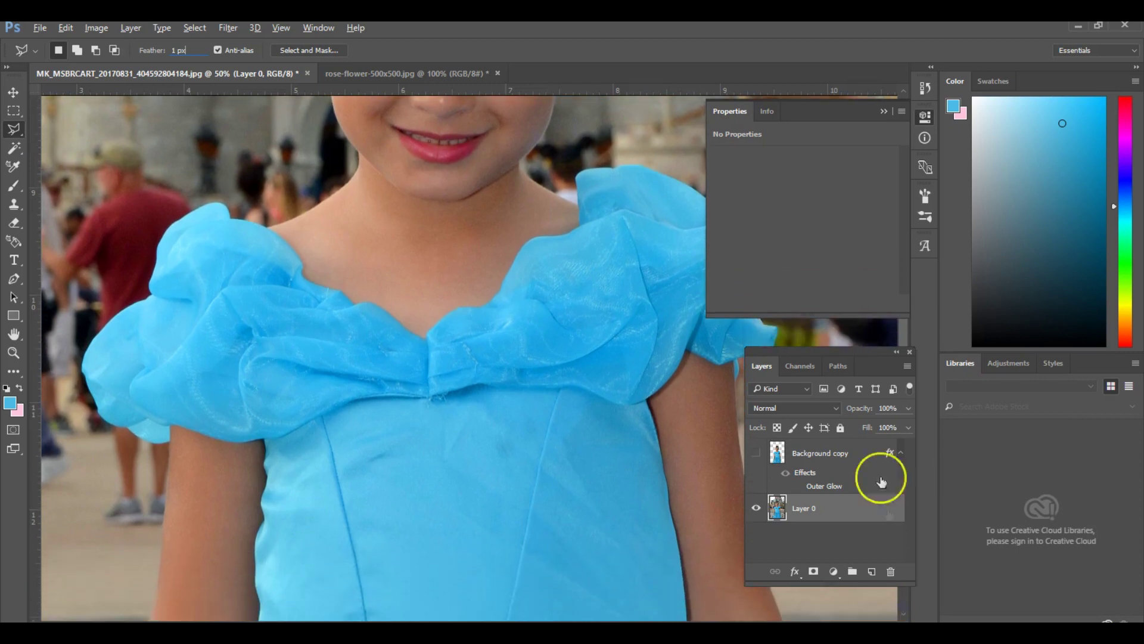
click(12, 129)
click(169, 446)
click(171, 481)
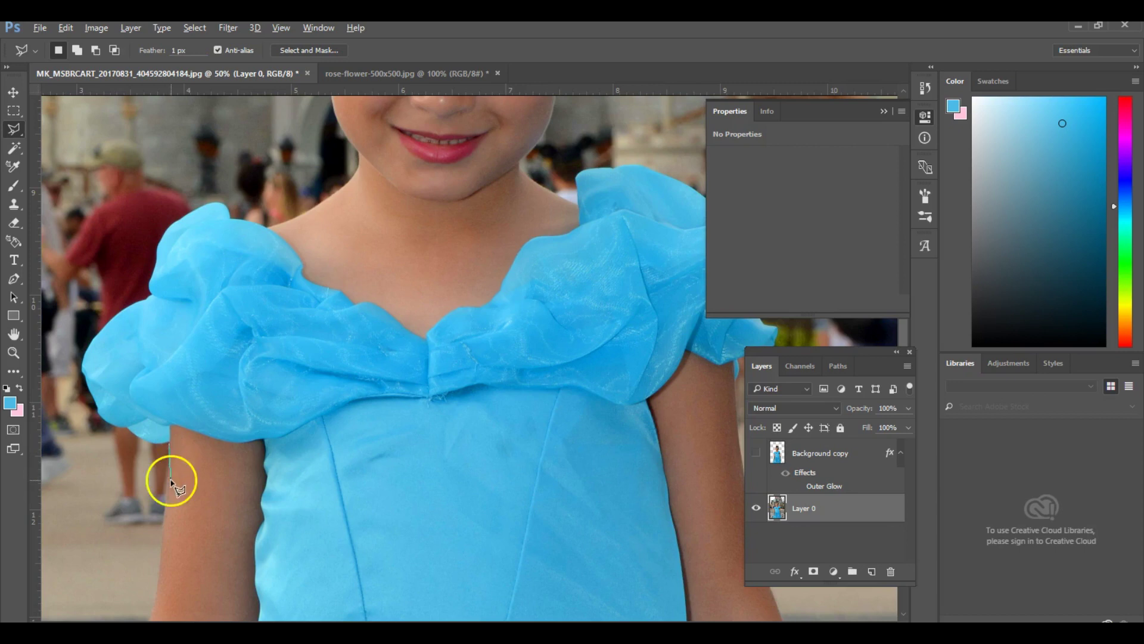
click(165, 525)
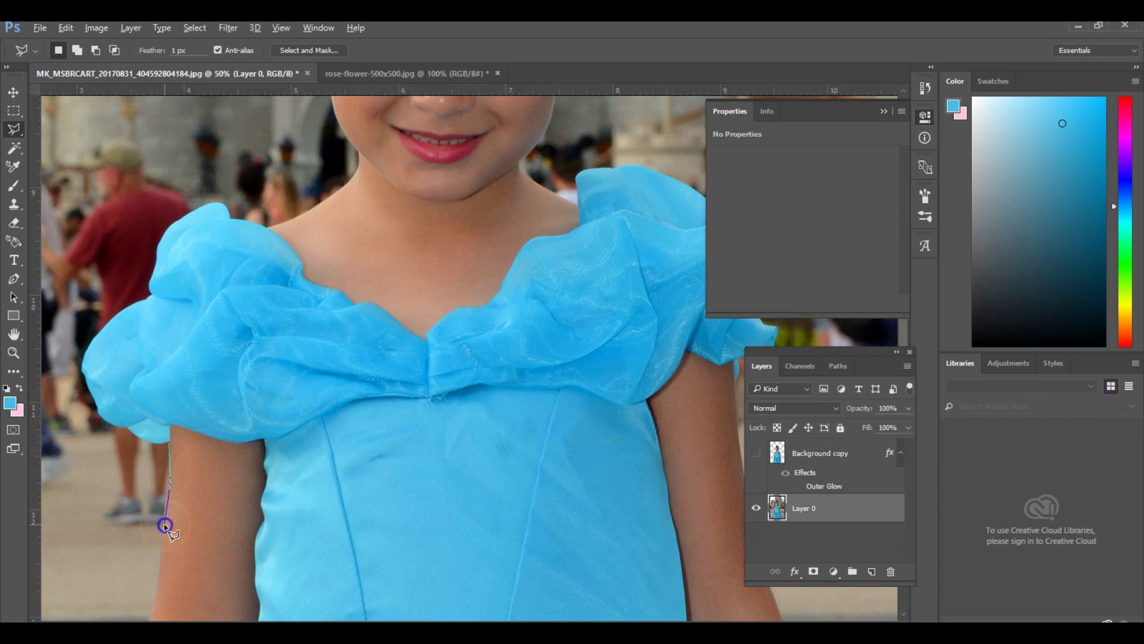
click(160, 566)
click(156, 605)
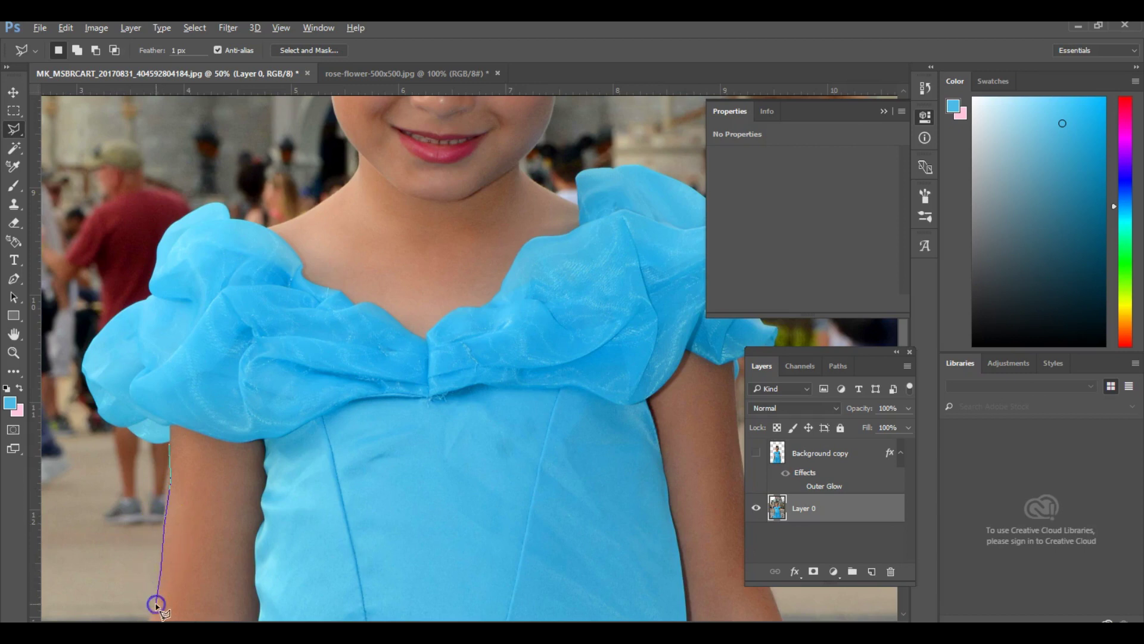
scroll(154, 585, down, 3)
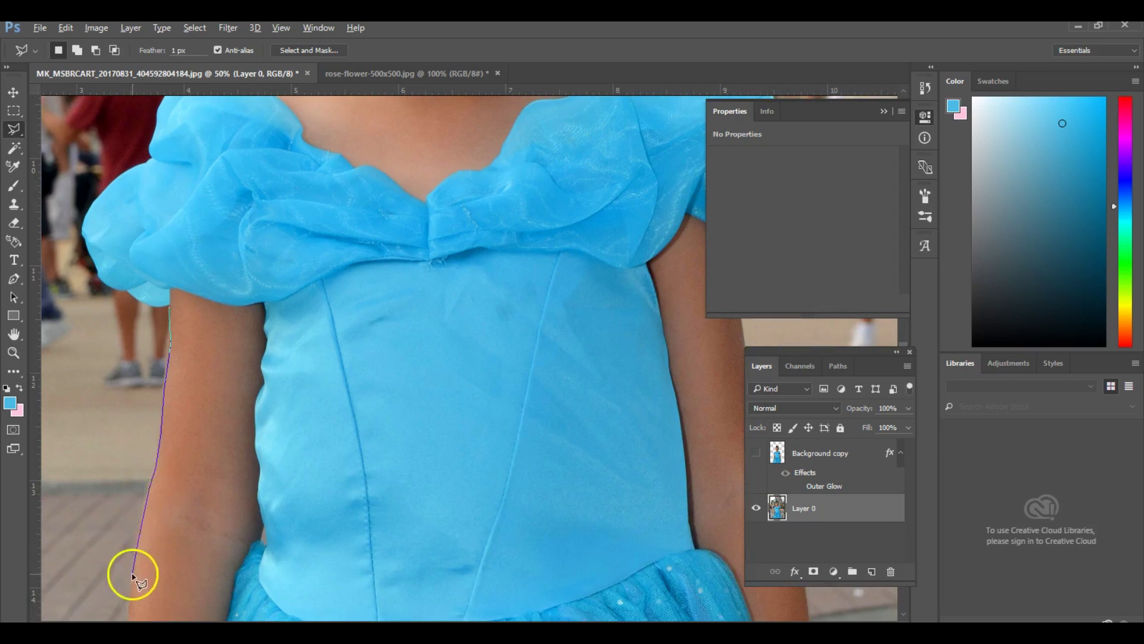
scroll(132, 574, down, 1)
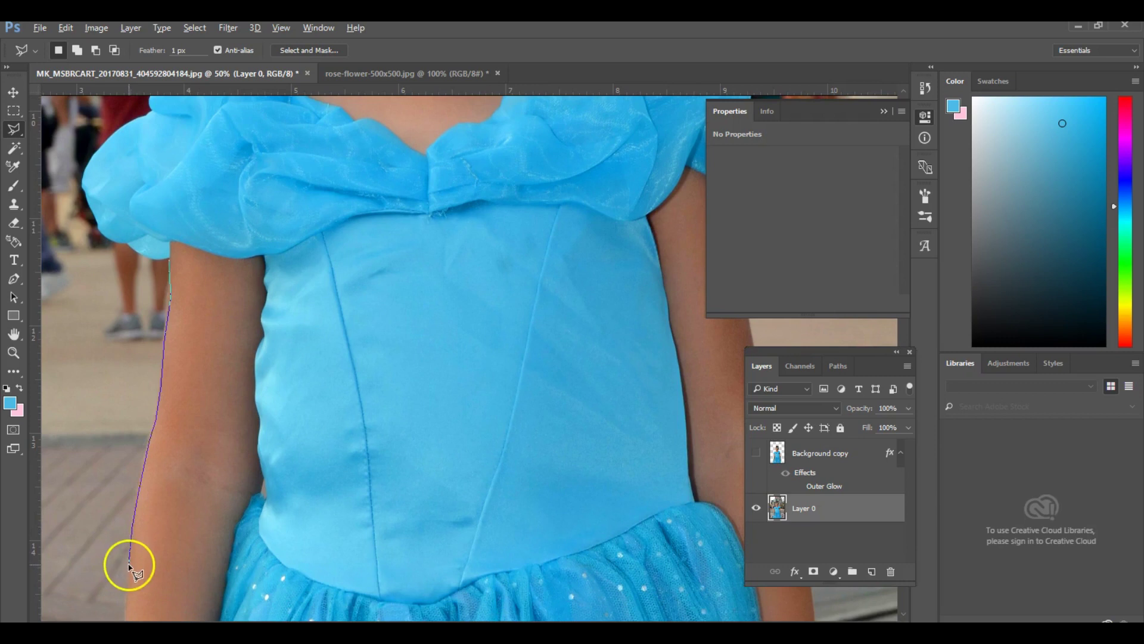
click(127, 561)
scroll(128, 555, down, 2)
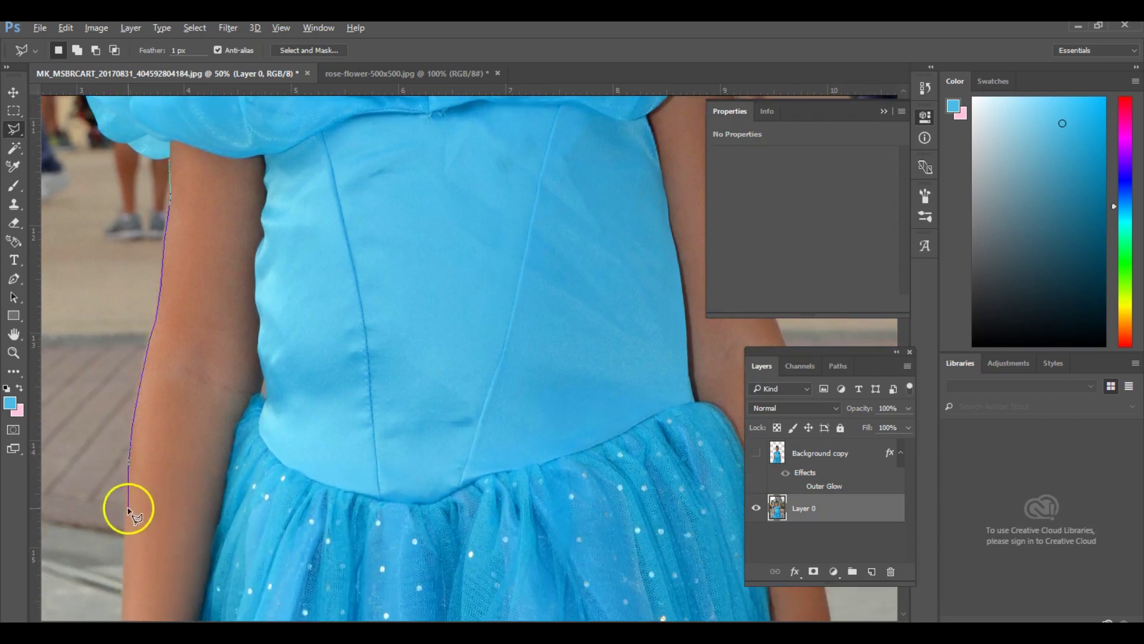
click(126, 508)
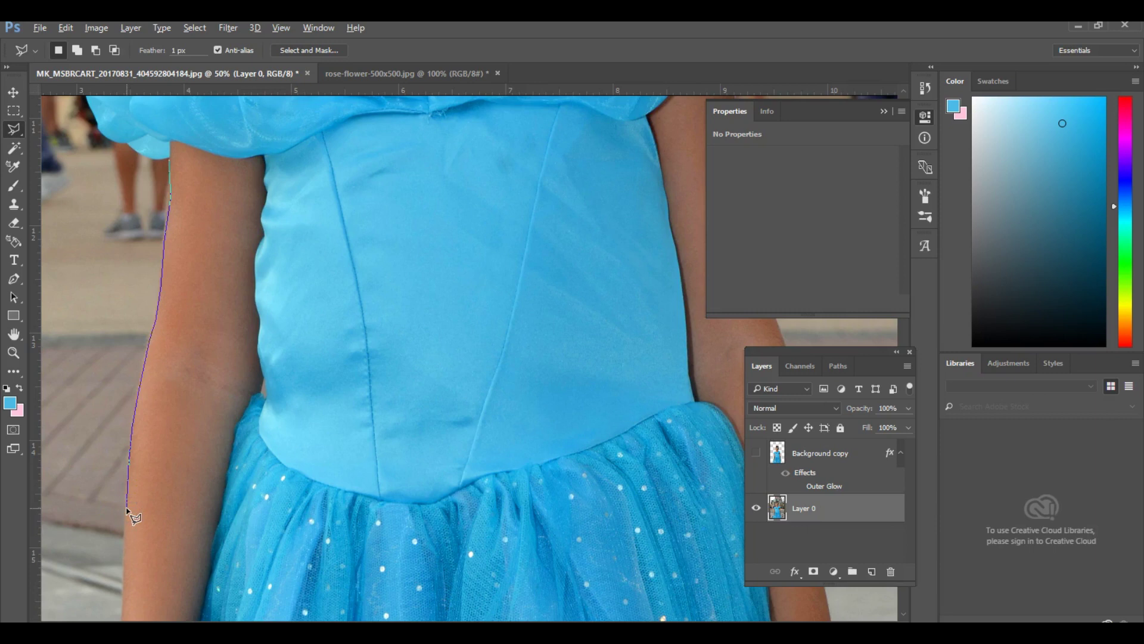
Close the lasso selection around the background between that arm and the photo's edge, delete the selected area and deselect
scroll(126, 511, left, 8)
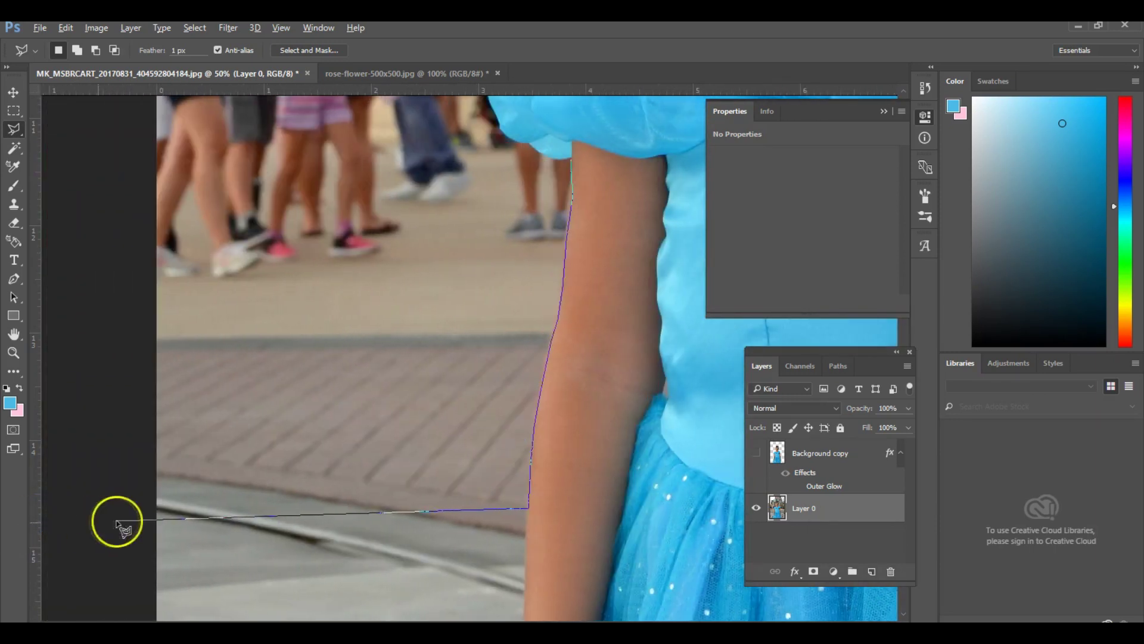
click(118, 519)
click(122, 125)
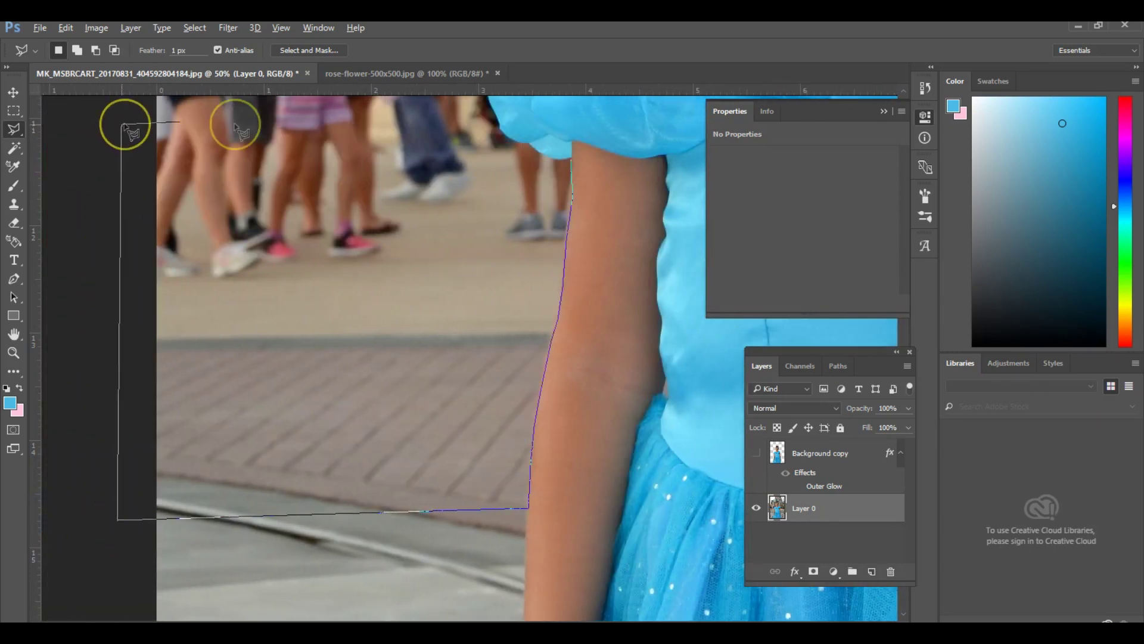
click(571, 162)
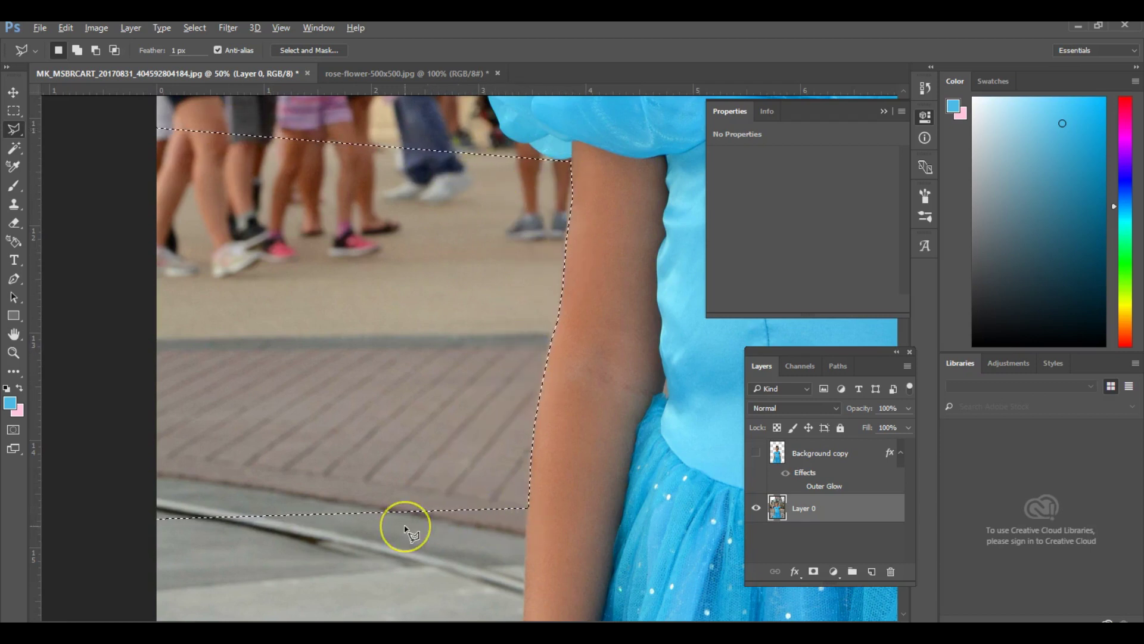
key(Delete)
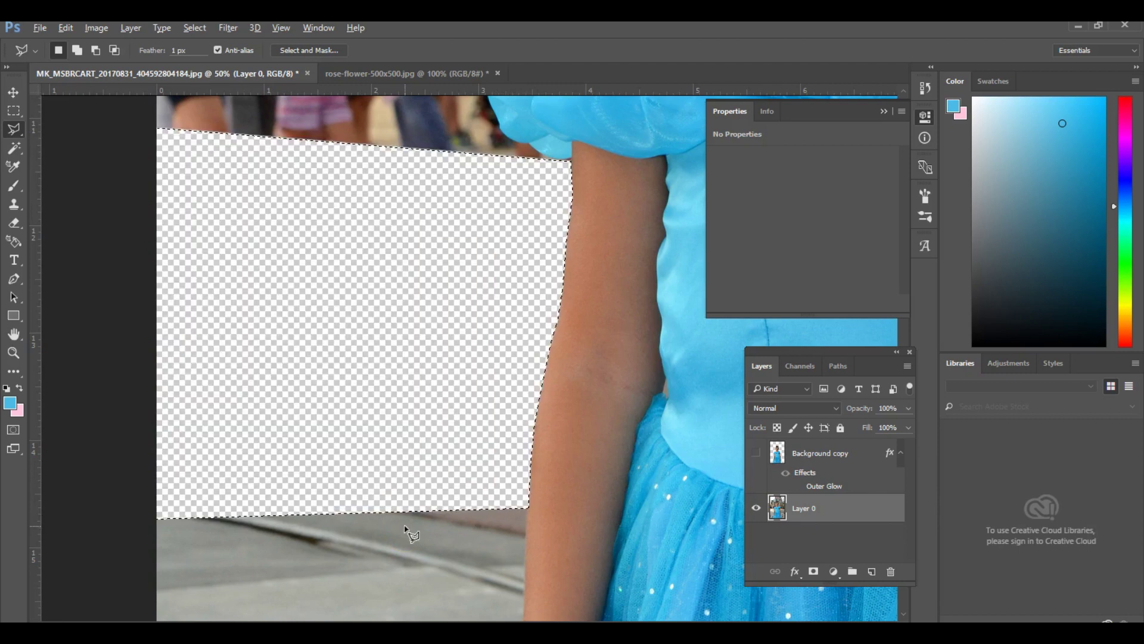
key(ctrl+d)
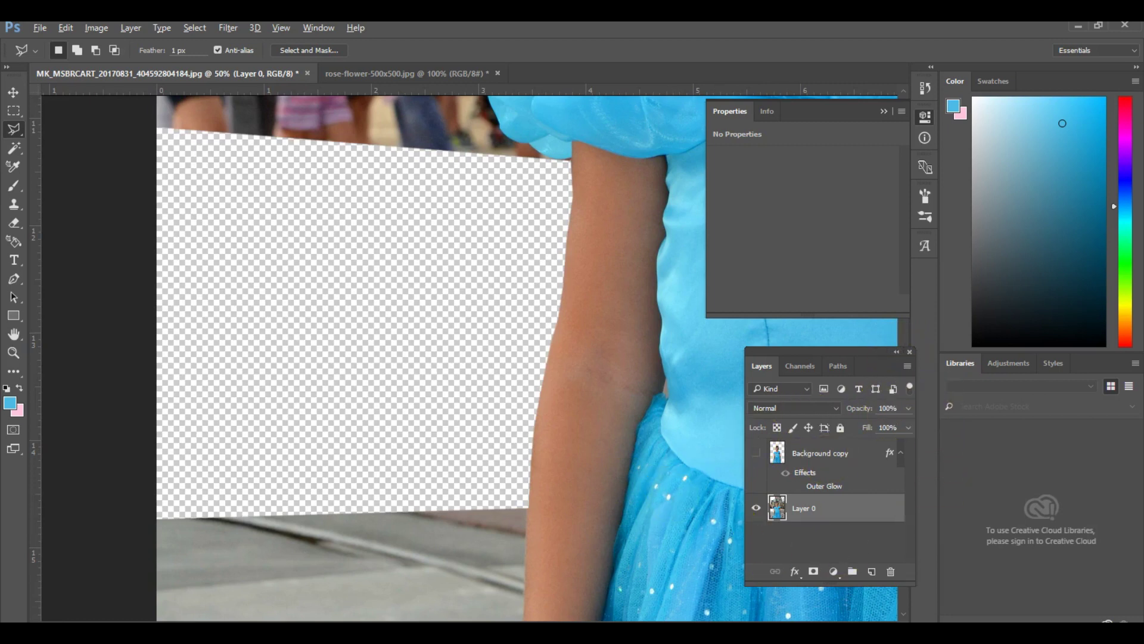
click(903, 614)
click(903, 614)
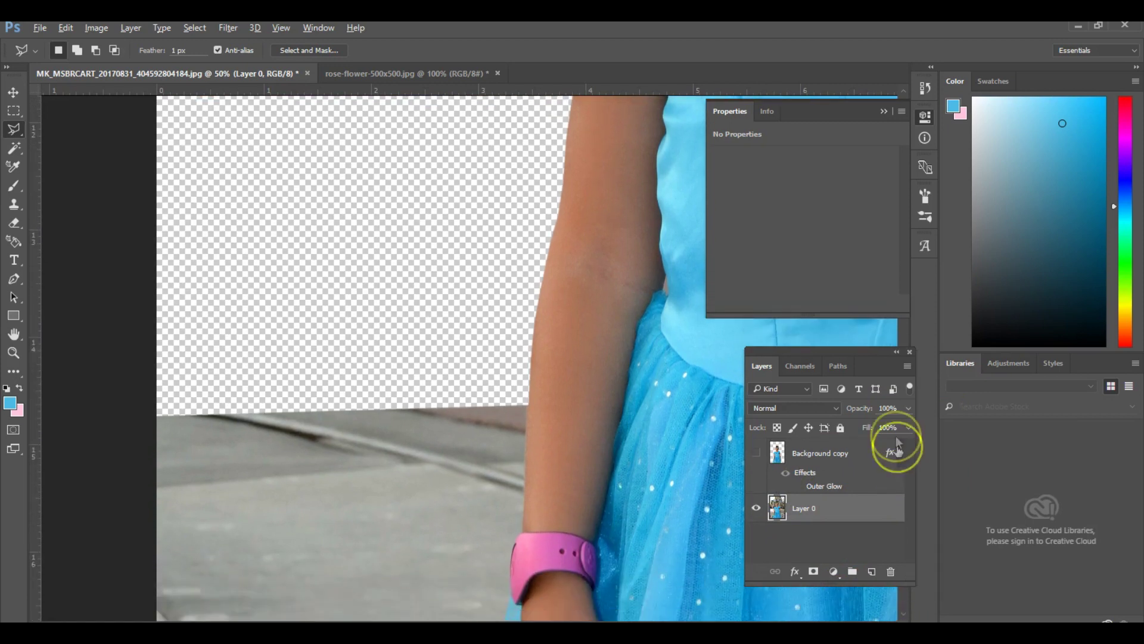
click(528, 404)
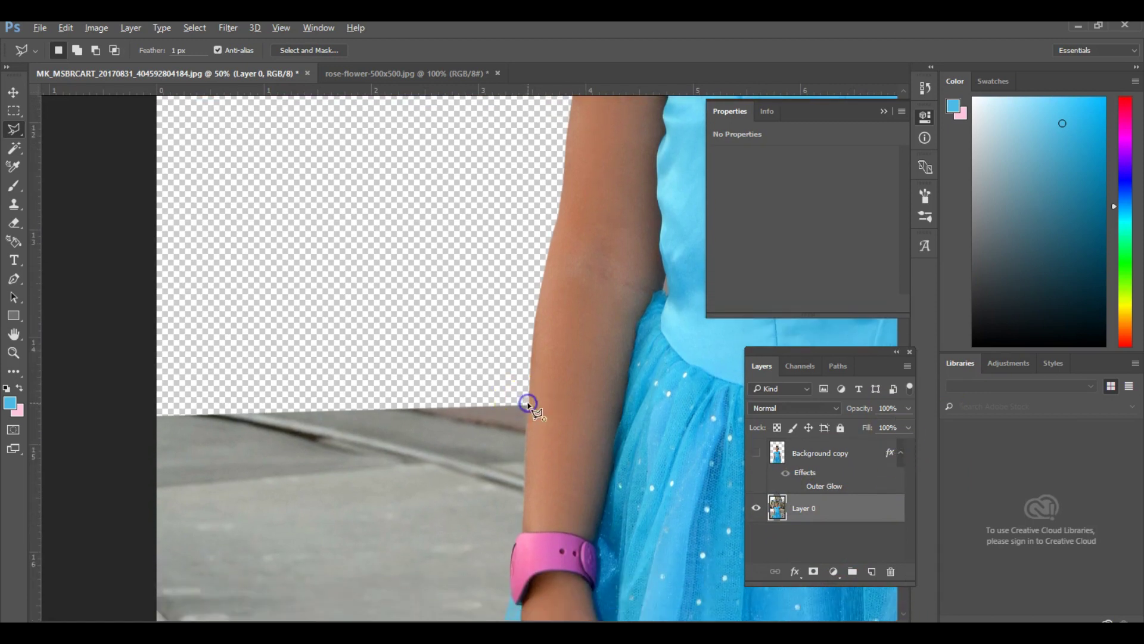
double_click(526, 452)
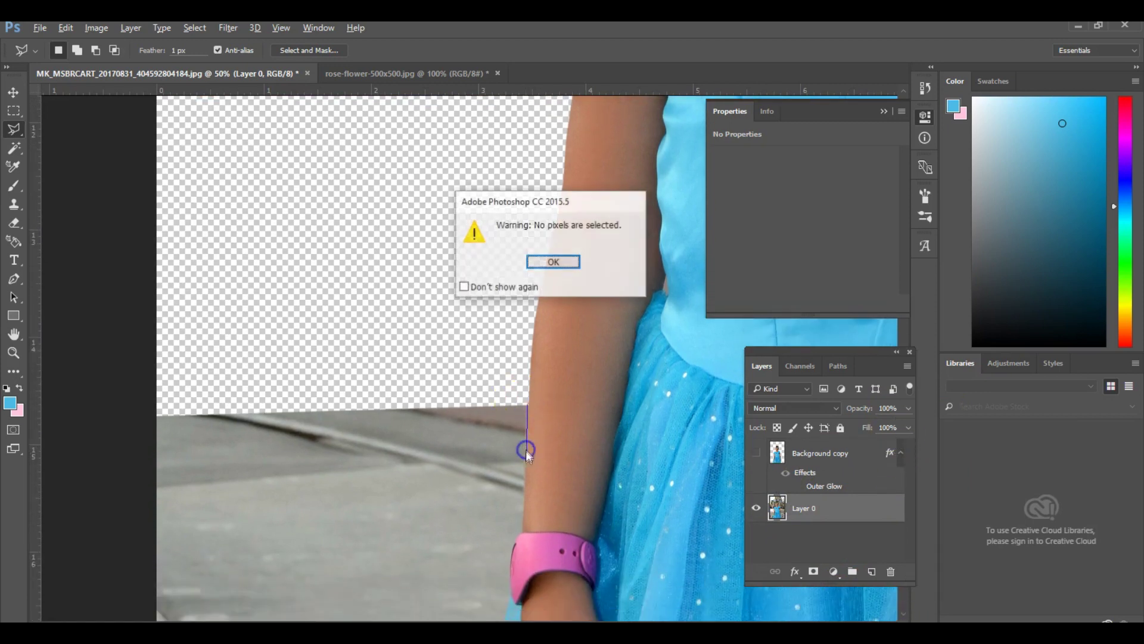
click(553, 260)
Lasso the pavement beside the forearm and pink wristband out to the photo's edge, delete it from Layer 0 and deselect
click(527, 406)
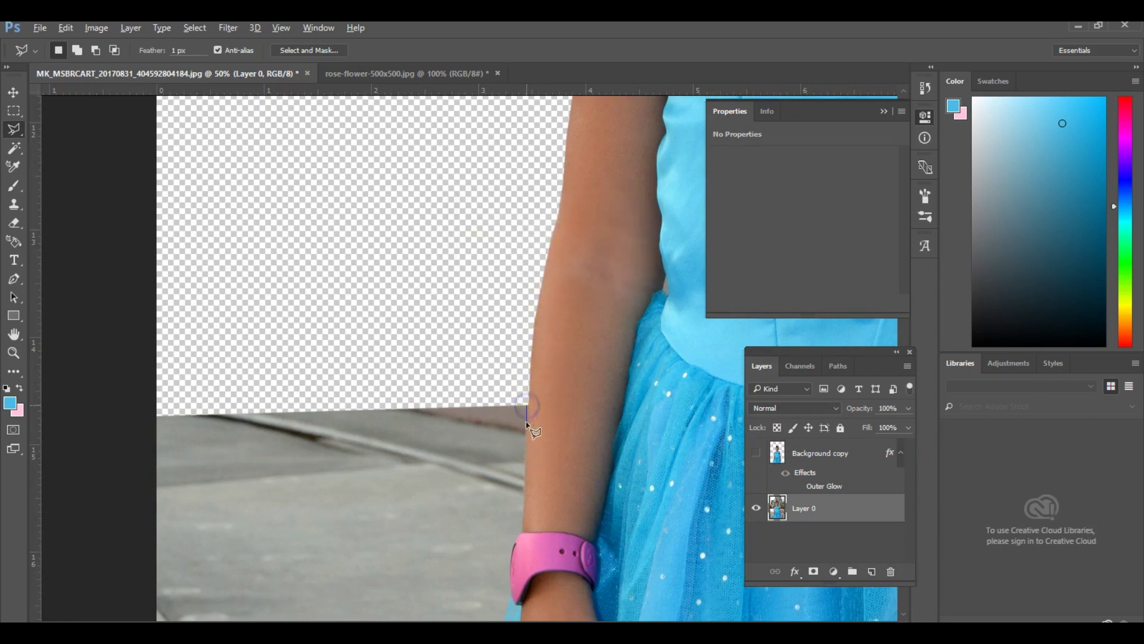
click(524, 499)
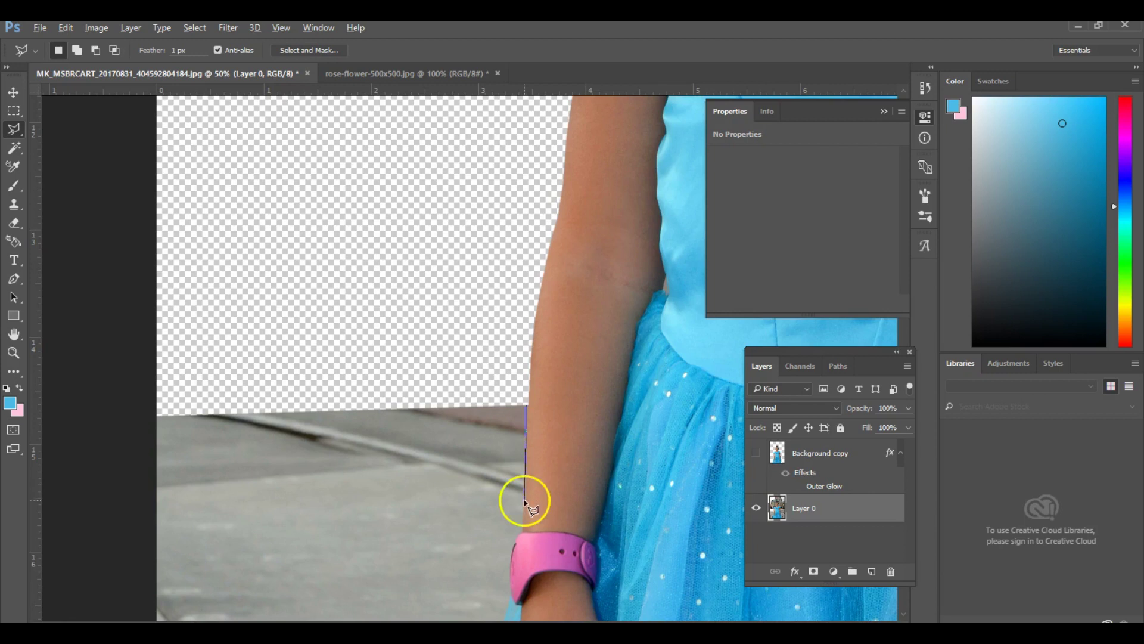
click(517, 535)
click(510, 572)
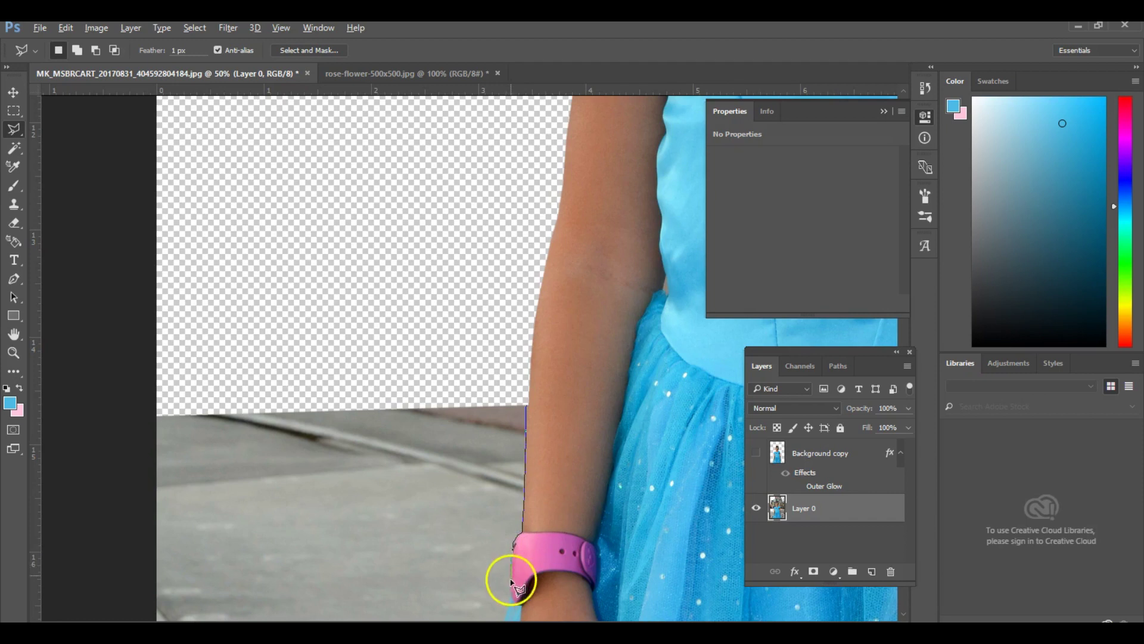
click(506, 612)
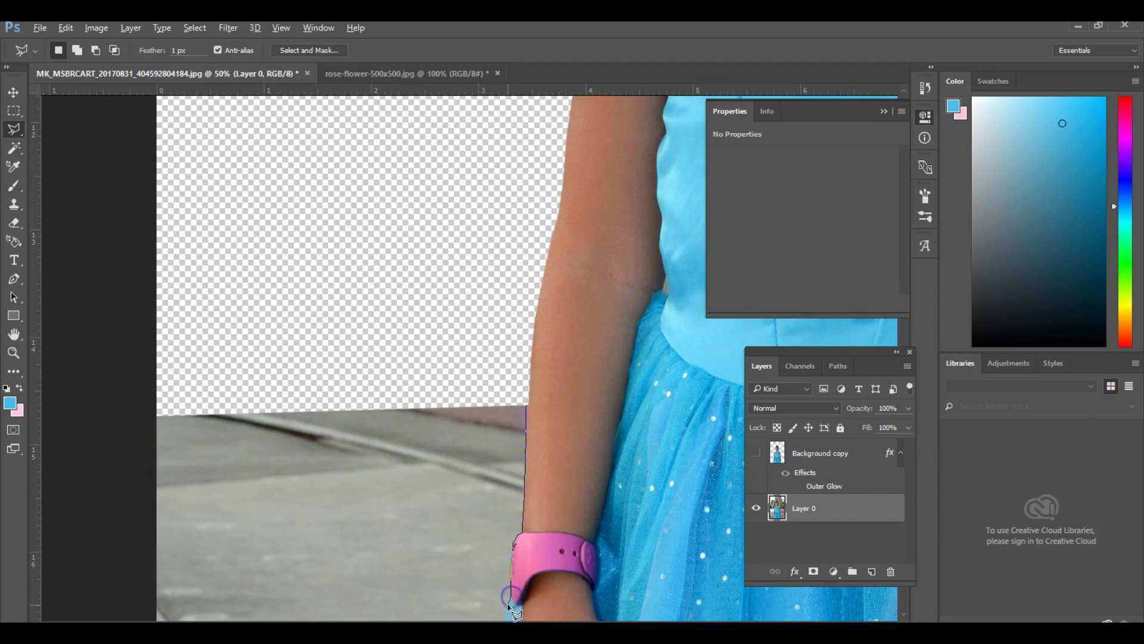
click(329, 598)
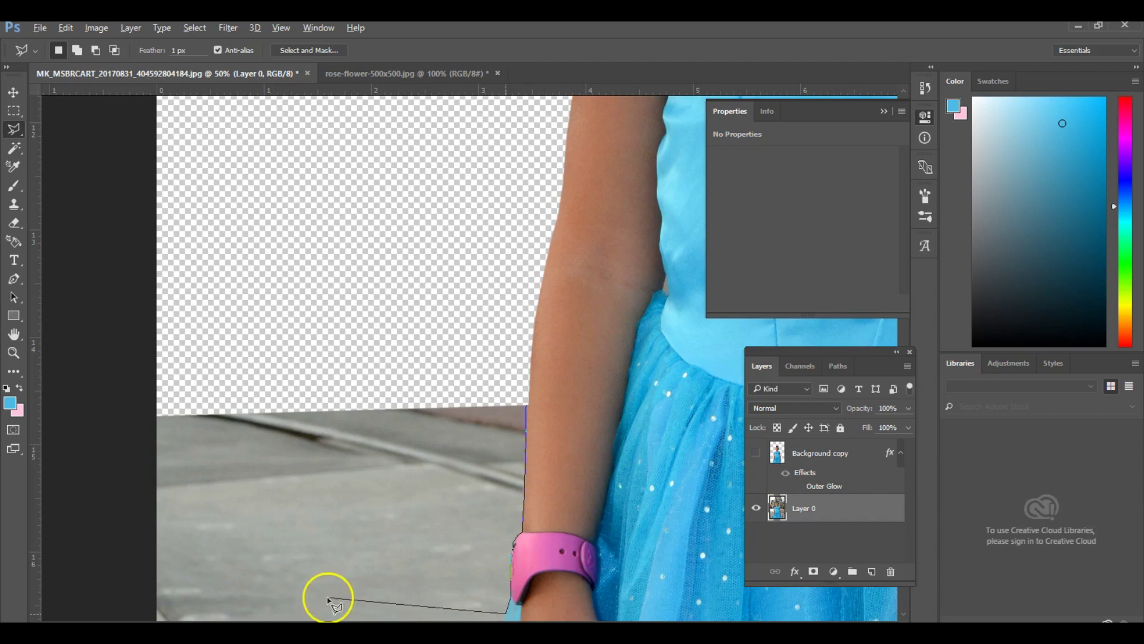
click(137, 608)
click(139, 410)
click(490, 375)
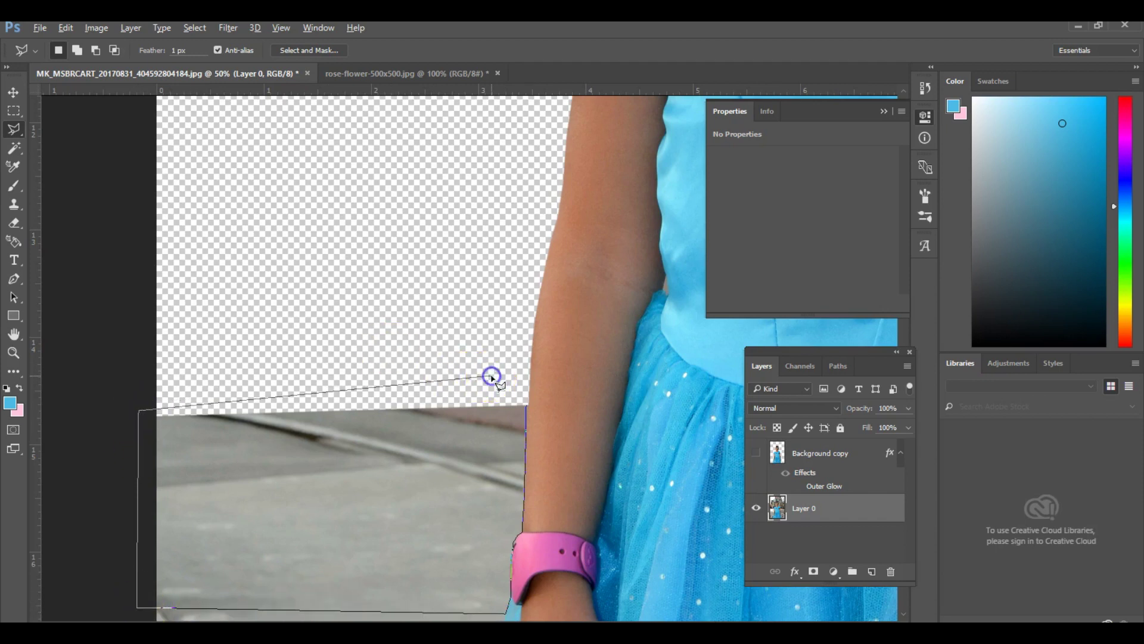
click(527, 409)
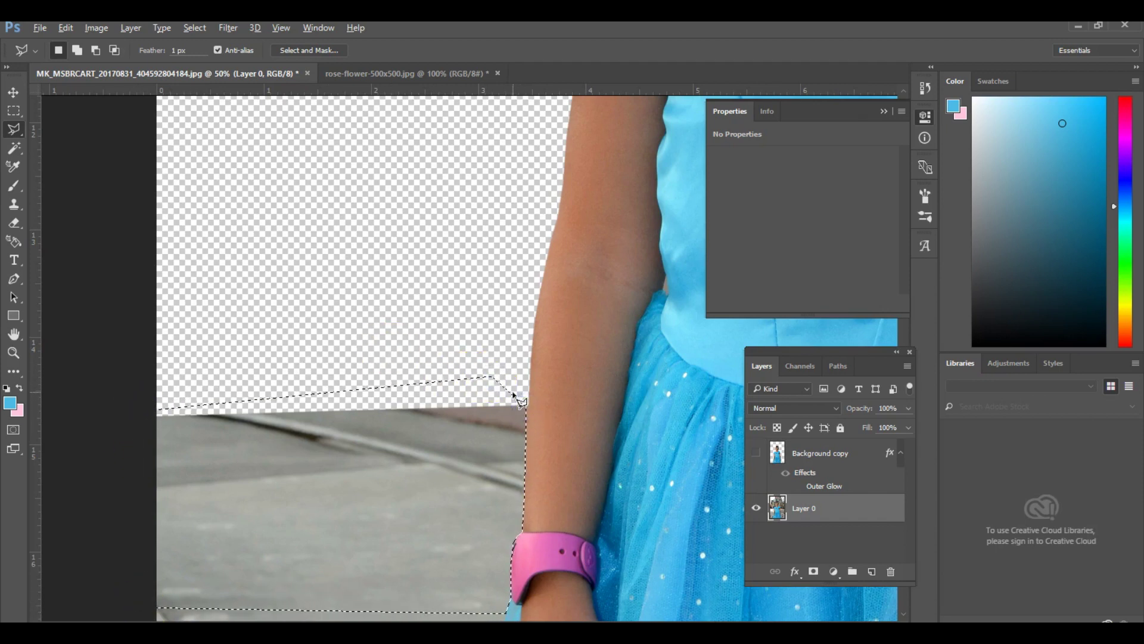
key(Delete)
key(ctrl+d)
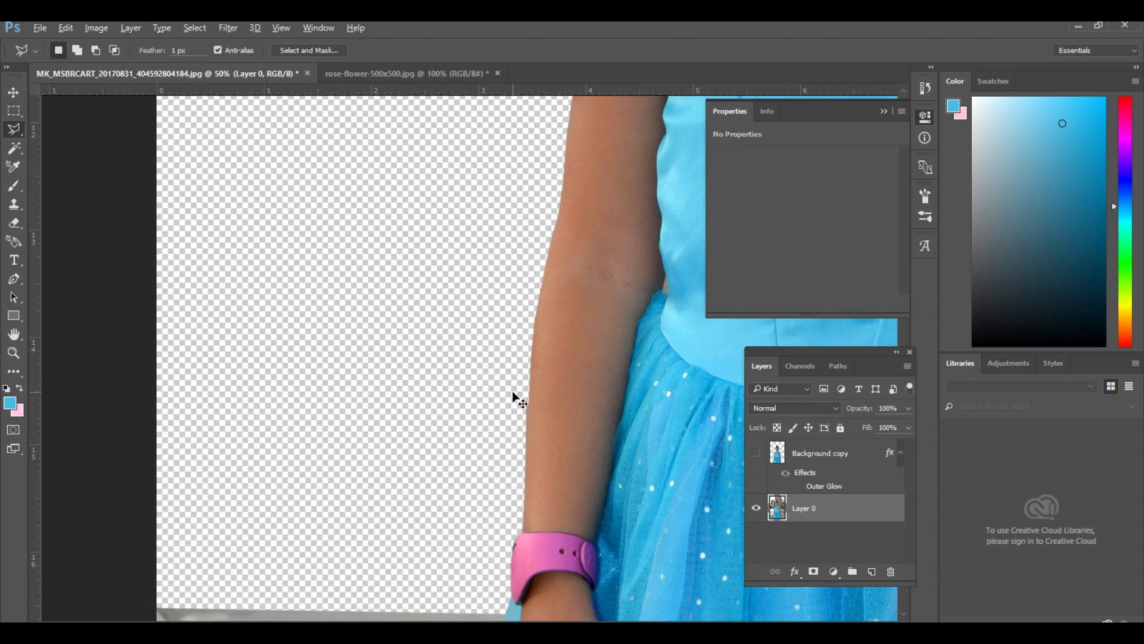
Examine the partly erased photo as a whole and the edges around the girl's face, shoulders and puffed sleeves
key(ctrl+0)
click(495, 390)
click(356, 389)
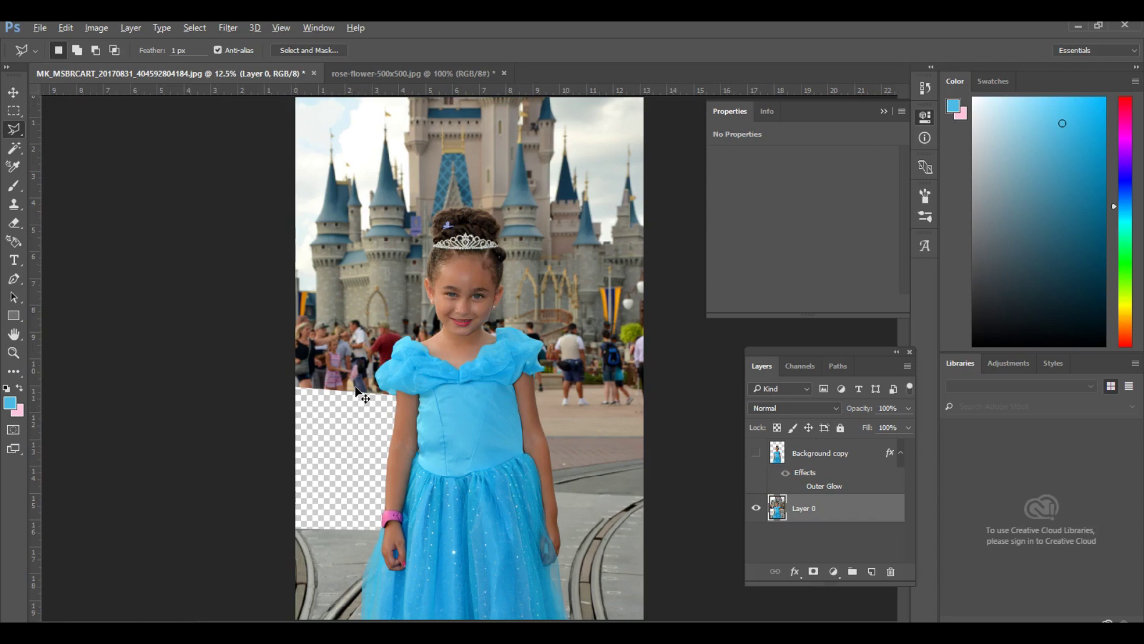
key(ctrl+plus)
key(ctrl+plus)
key(ctrl+plus)
key(ctrl+plus)
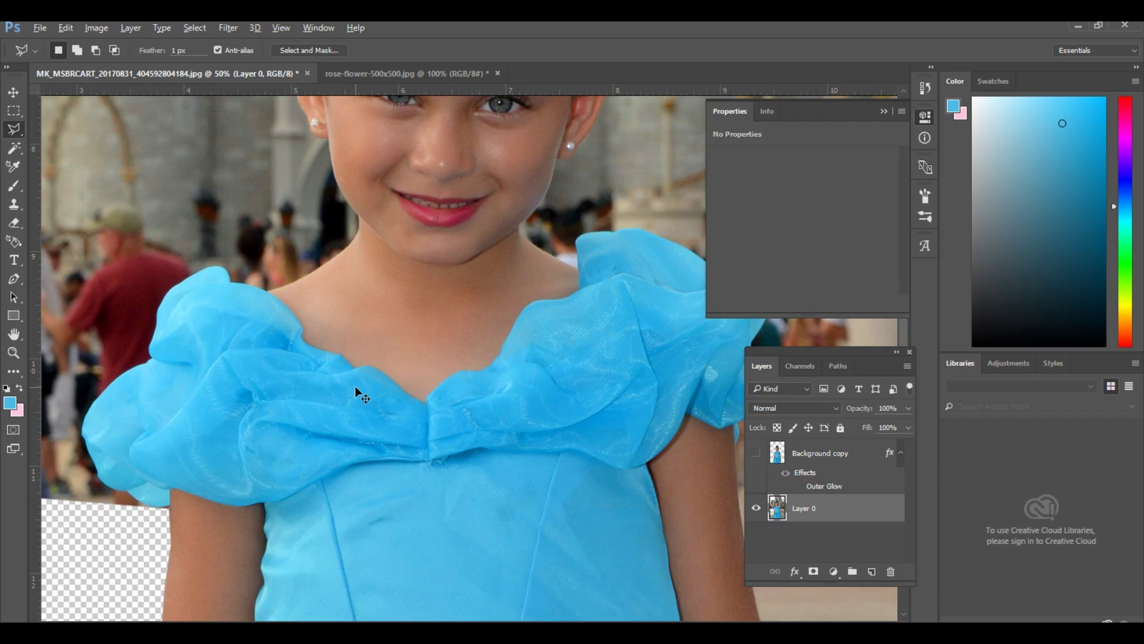
key(ctrl+minus)
key(ctrl+minus)
key(ctrl+minus)
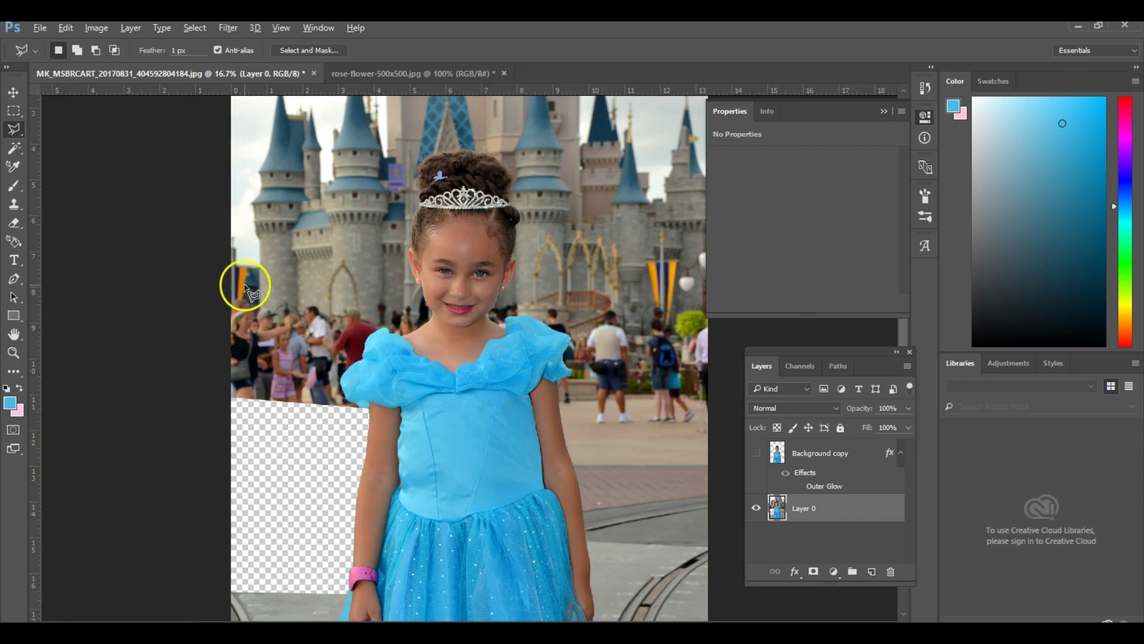
Hide Layer 0 and show the finished cut-out on the Background copy layer
click(16, 94)
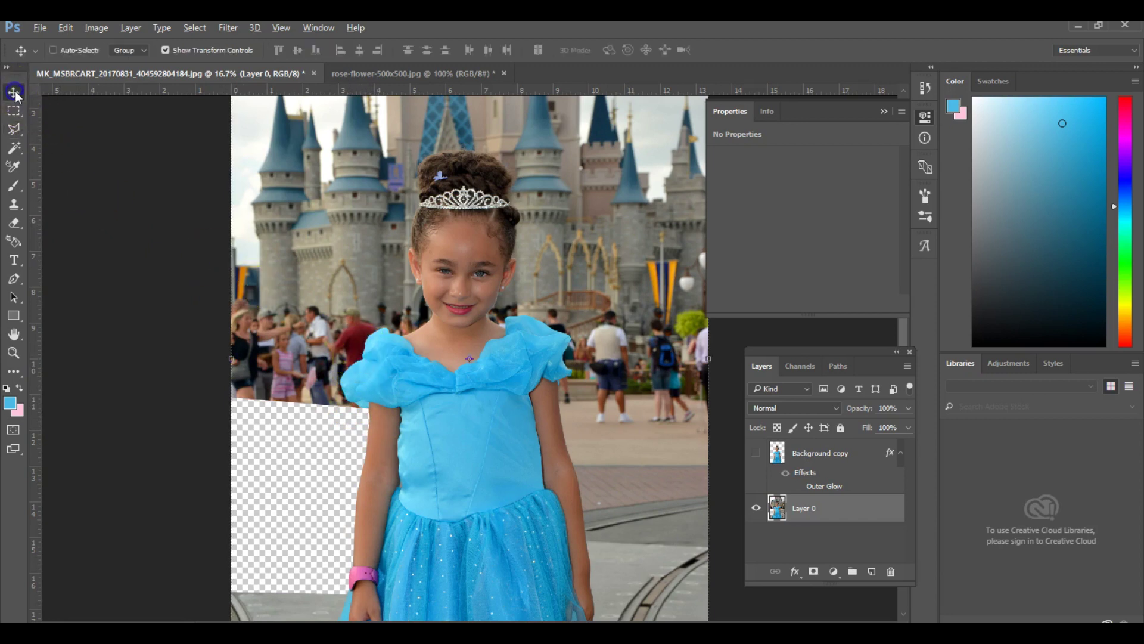
click(756, 508)
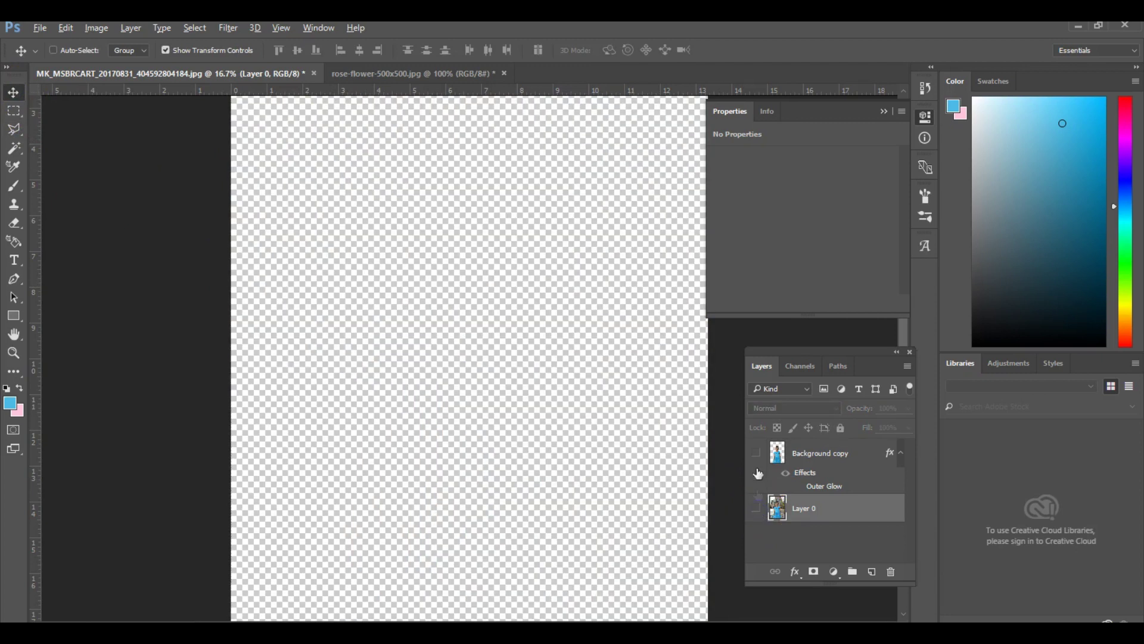
click(756, 453)
key(ctrl+0)
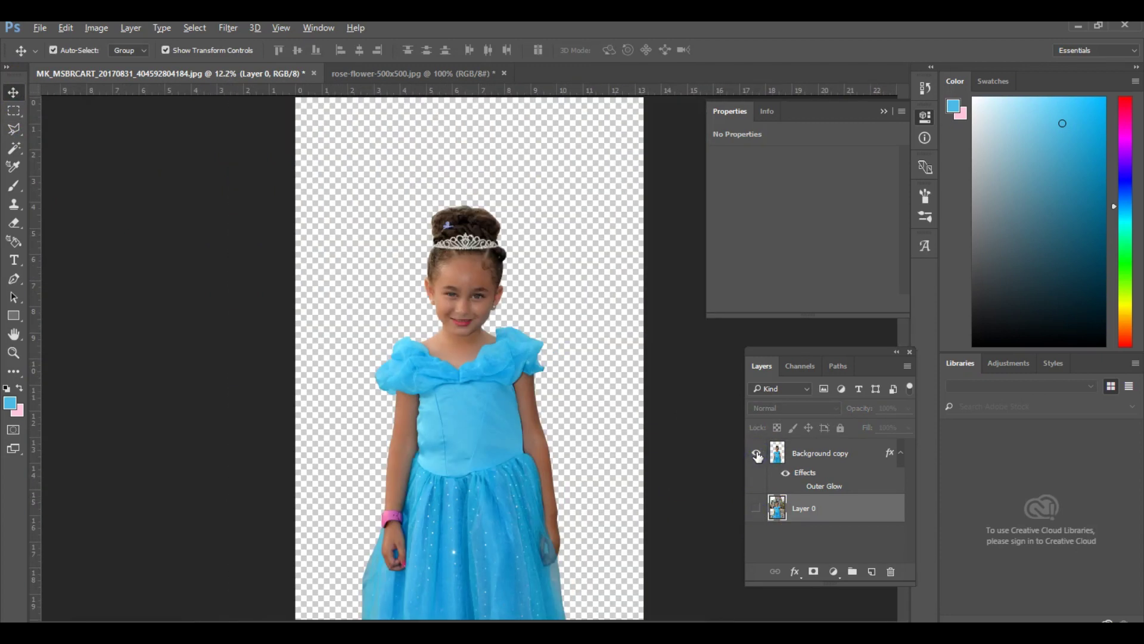
Draw a blue rectangle of about 4100 × 6018 px over the whole canvas, directly above Layer 0 and behind the cut-out girl
click(812, 505)
drag(861, 495, 647, 471)
drag(403, 435, 413, 341)
click(13, 317)
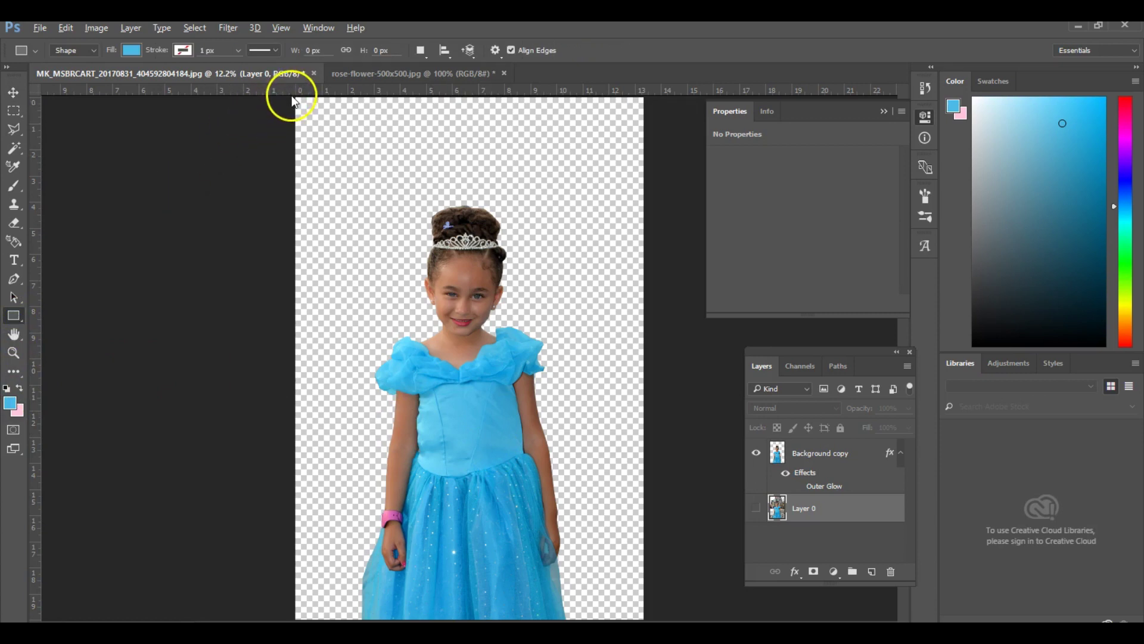
drag(292, 97, 649, 617)
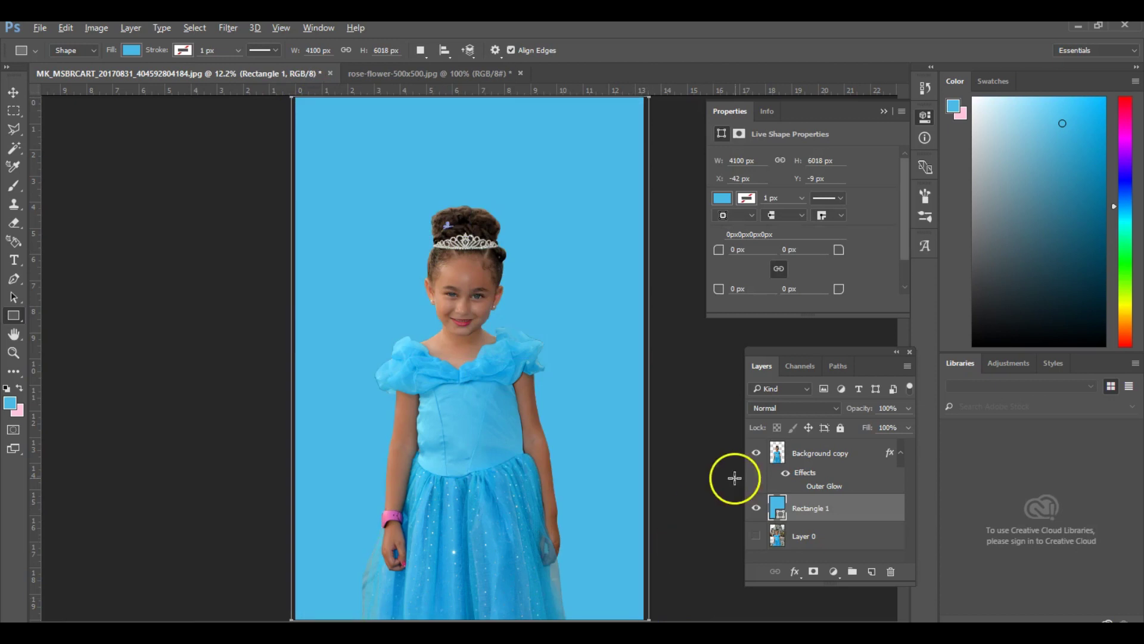
Recolour the Rectangle 1 shape with a blue sampled from the bodice of the girl's dress
drag(803, 511, 816, 516)
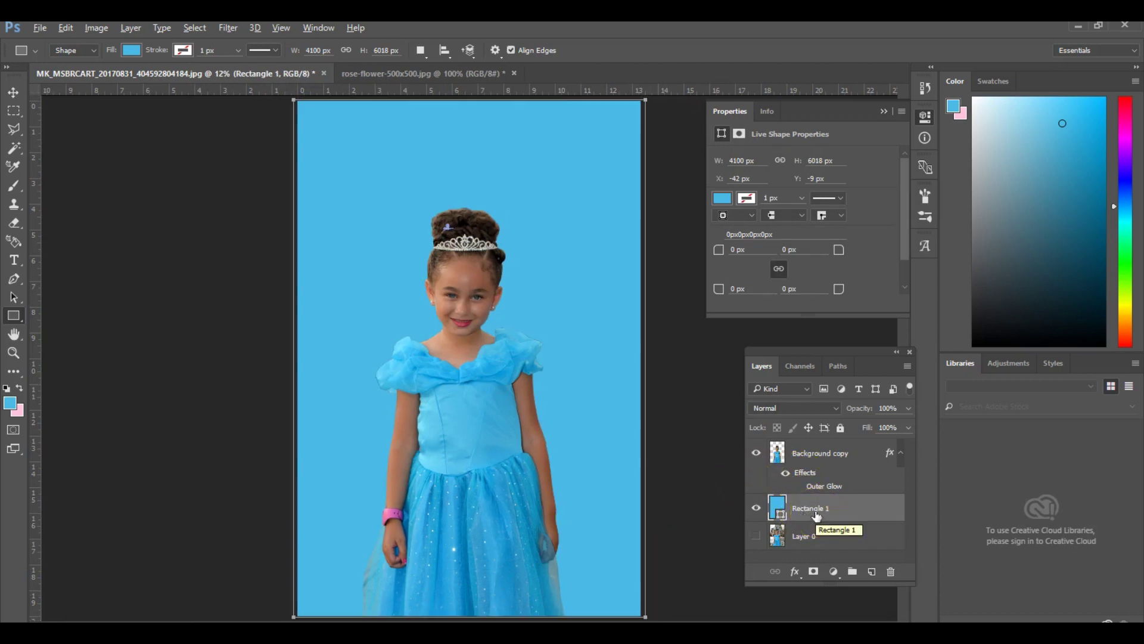
click(779, 511)
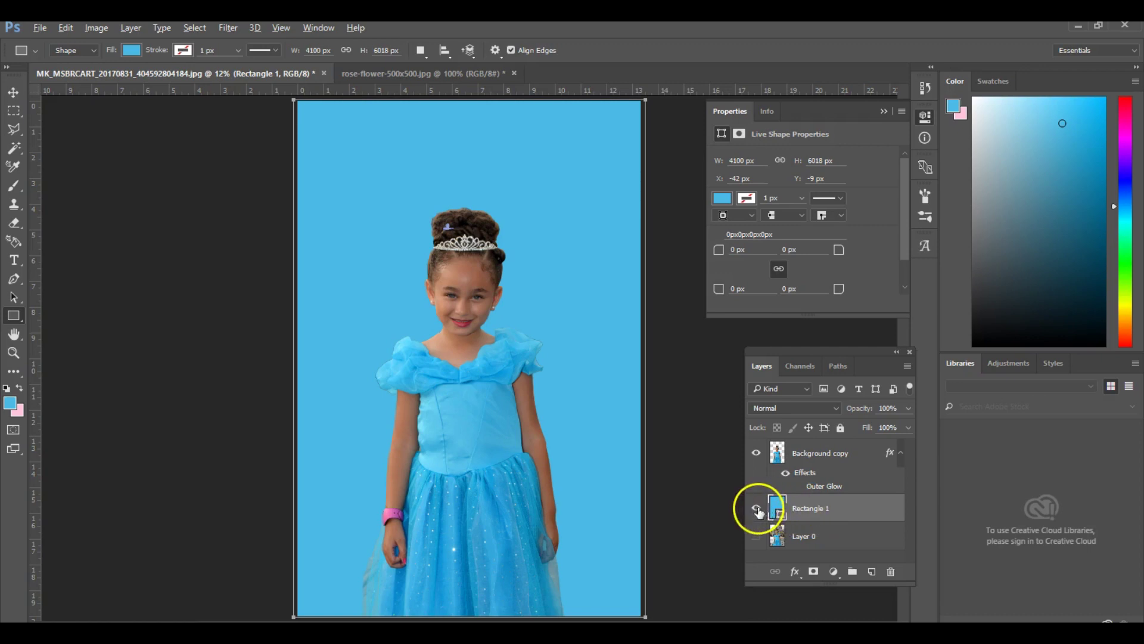
double_click(776, 508)
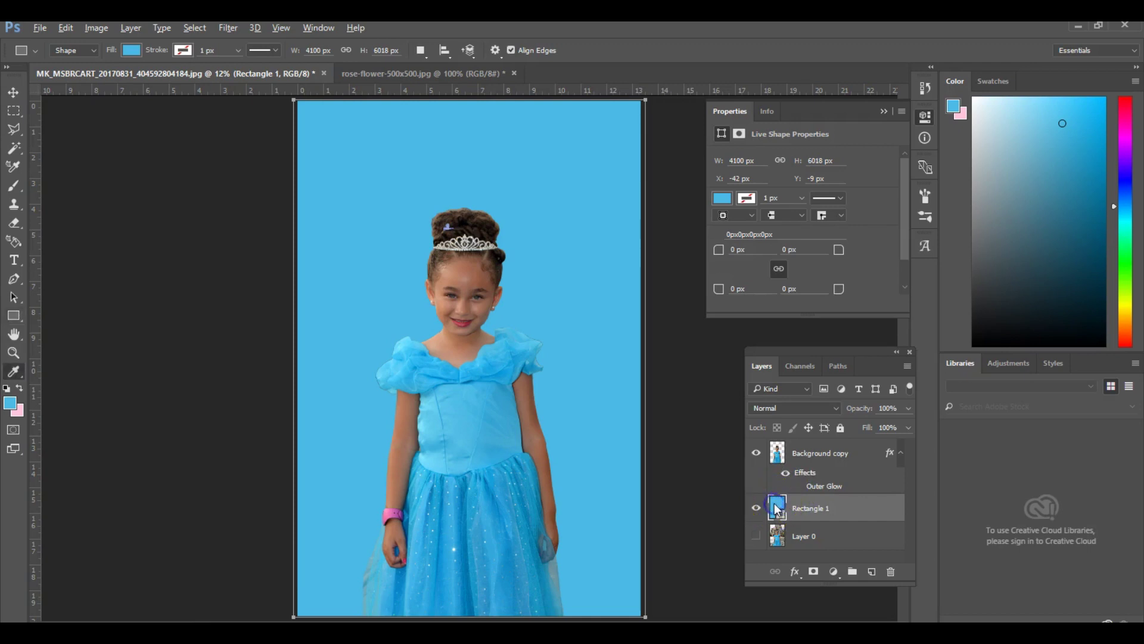
mouse_move(725, 360)
mouse_down()
mouse_move(741, 403)
mouse_move(804, 398)
mouse_move(784, 356)
mouse_move(766, 365)
mouse_move(767, 393)
mouse_up()
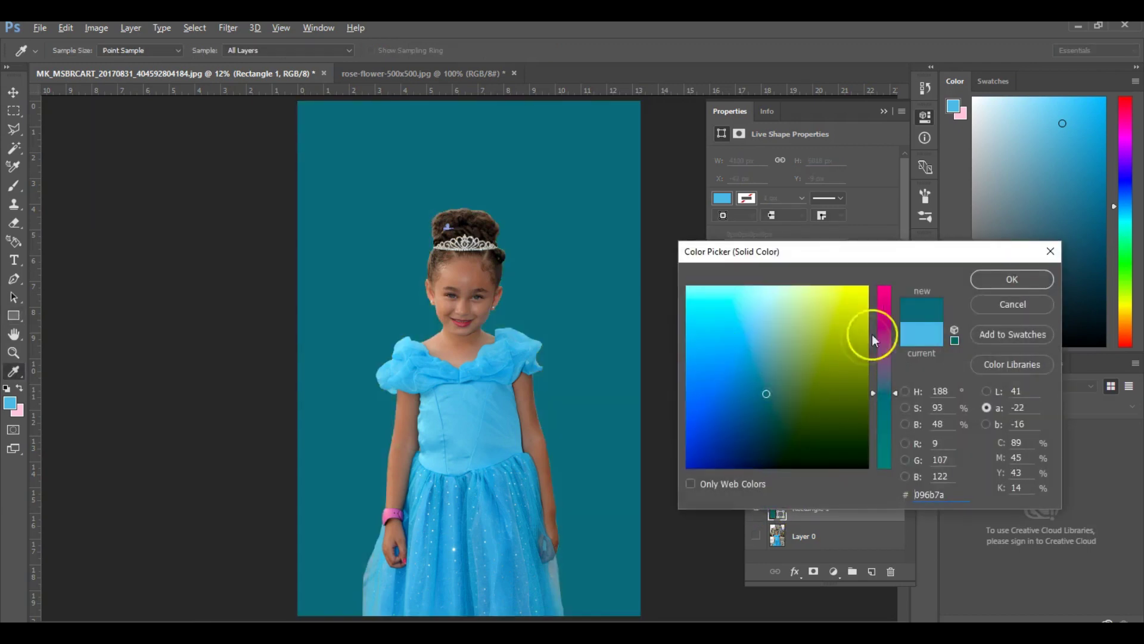
drag(873, 339, 875, 327)
click(812, 322)
click(767, 321)
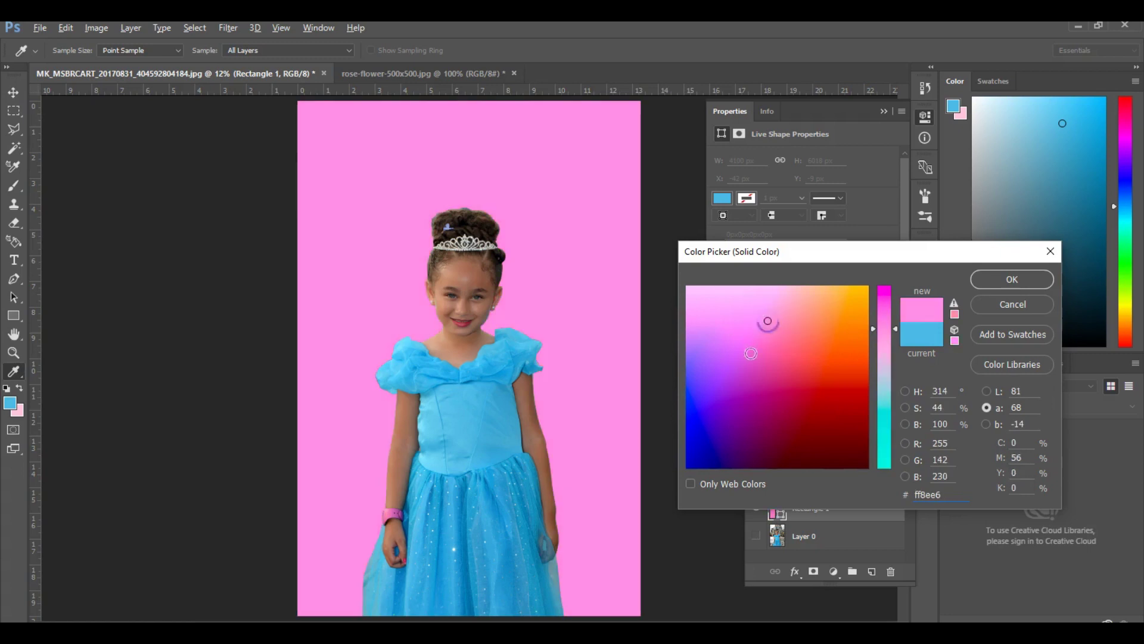
mouse_move(751, 353)
mouse_down()
mouse_move(747, 415)
mouse_move(707, 418)
mouse_up()
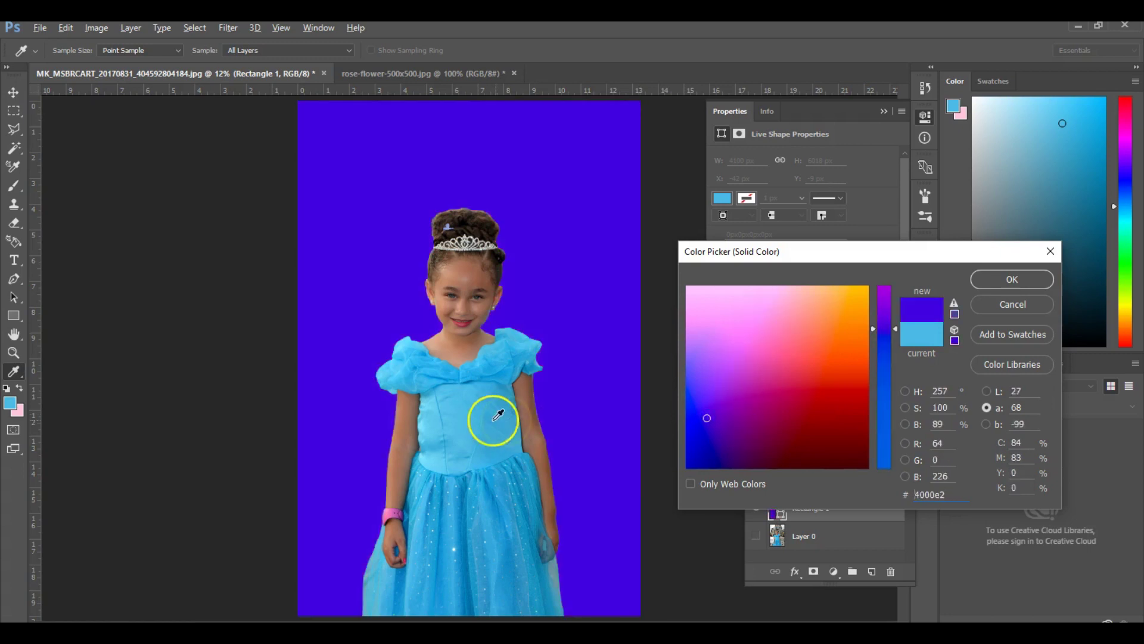
click(498, 416)
click(983, 279)
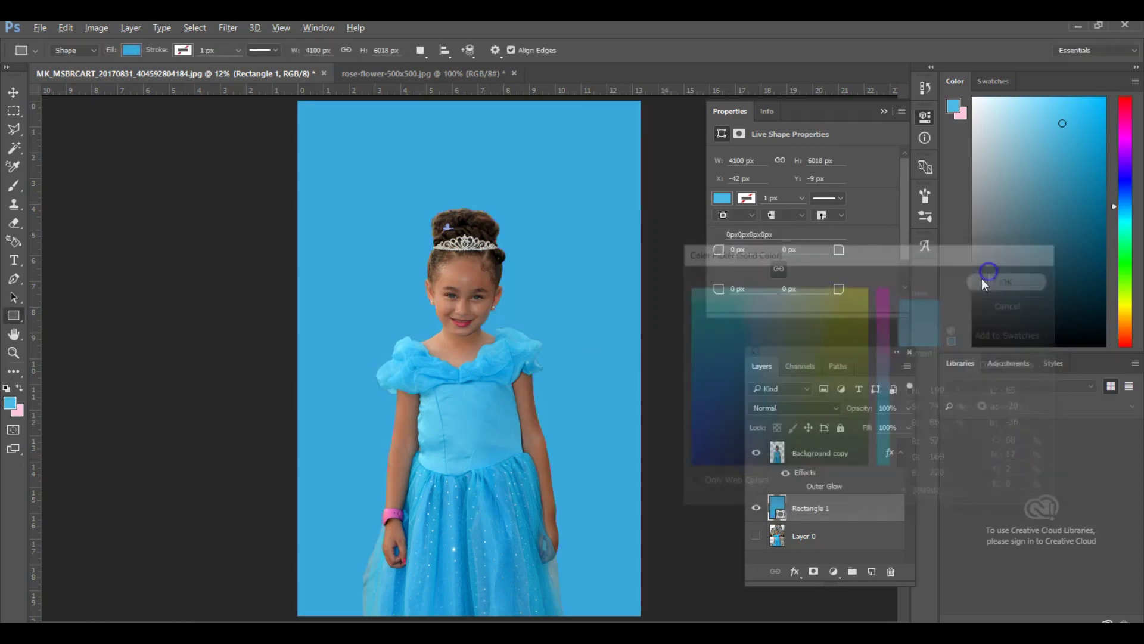
Enable the Outer Glow effect on the Background copy layer and open its settings
click(802, 460)
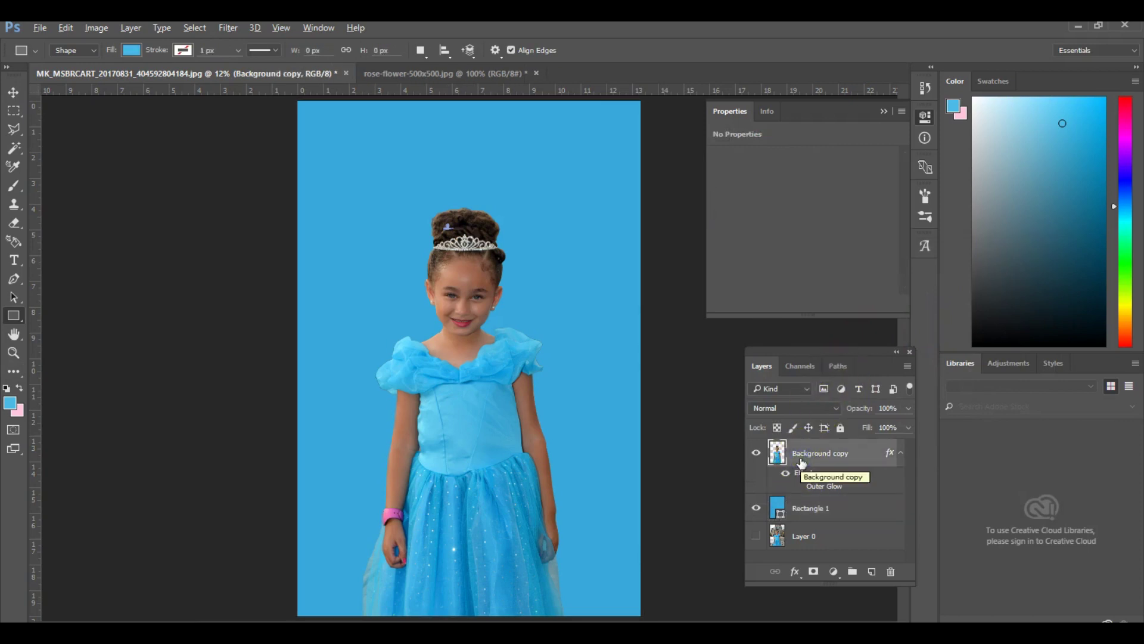
click(808, 463)
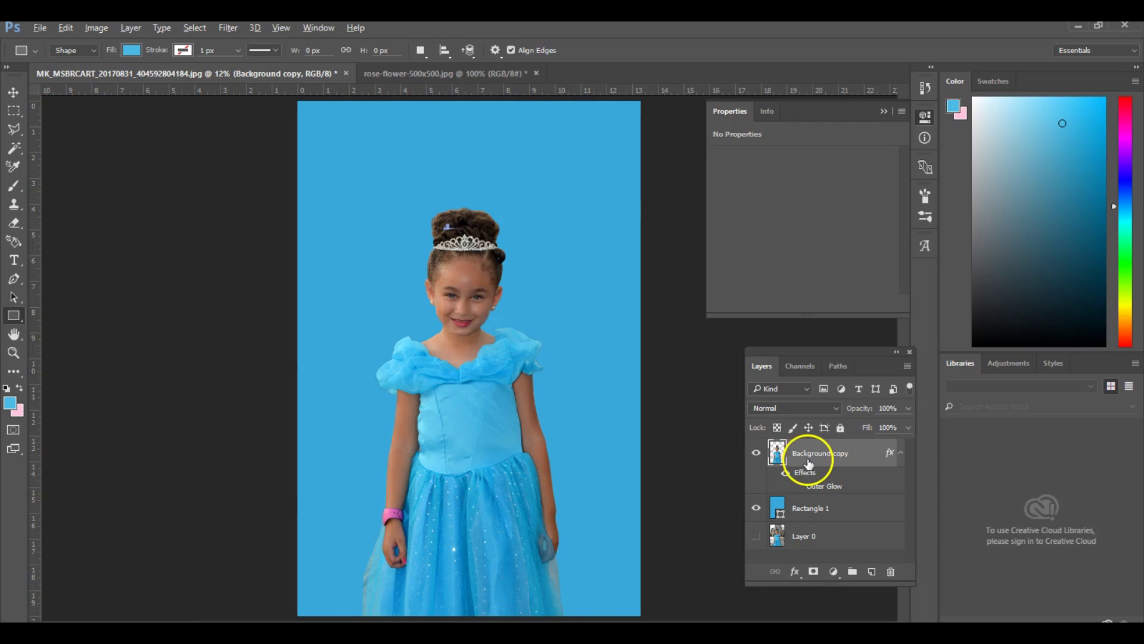
right_click(809, 464)
click(836, 113)
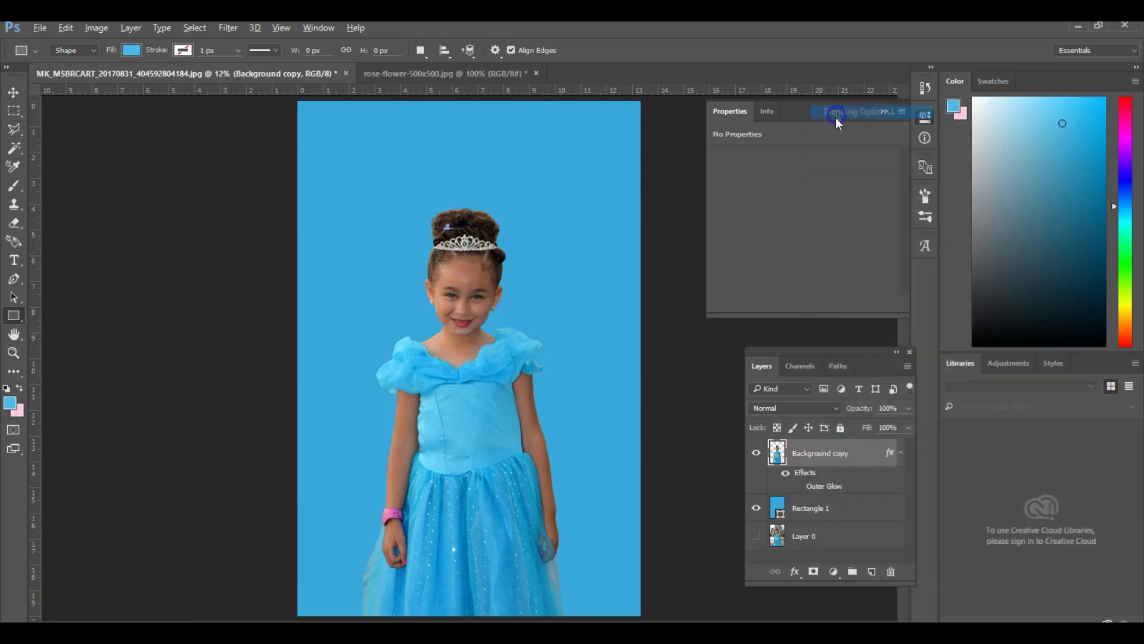
click(672, 119)
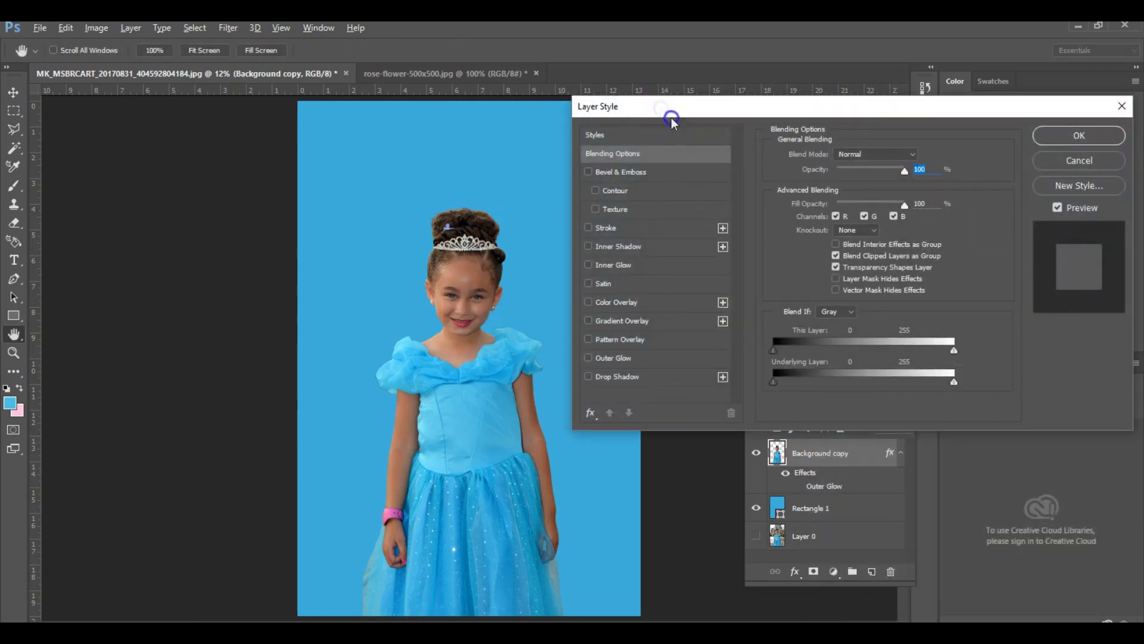
drag(672, 119, 701, 131)
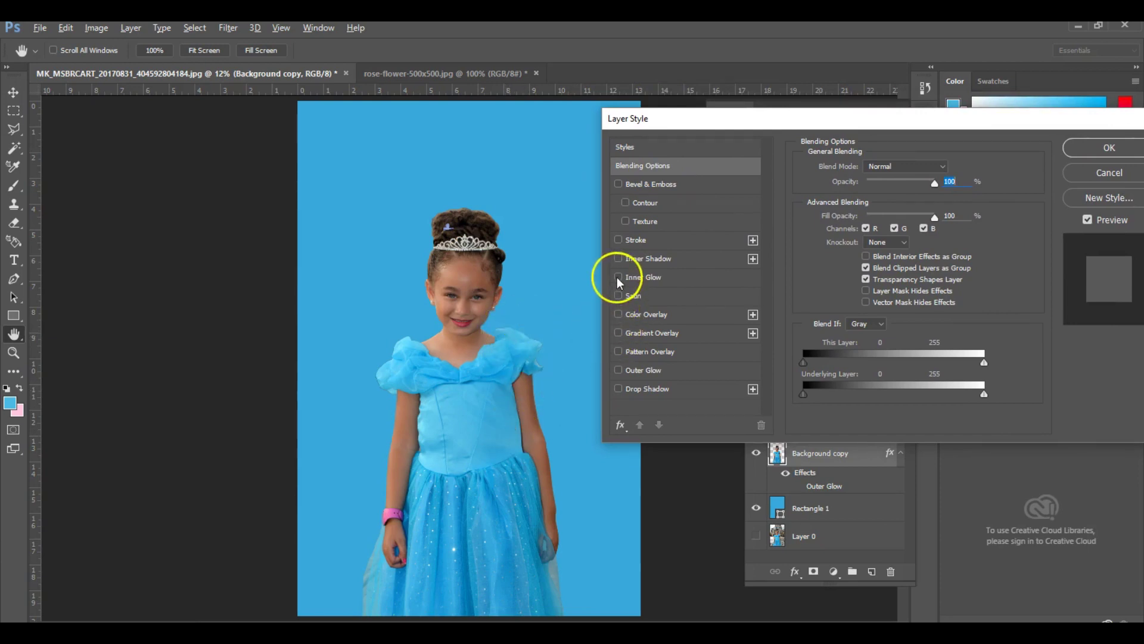
drag(682, 125, 665, 123)
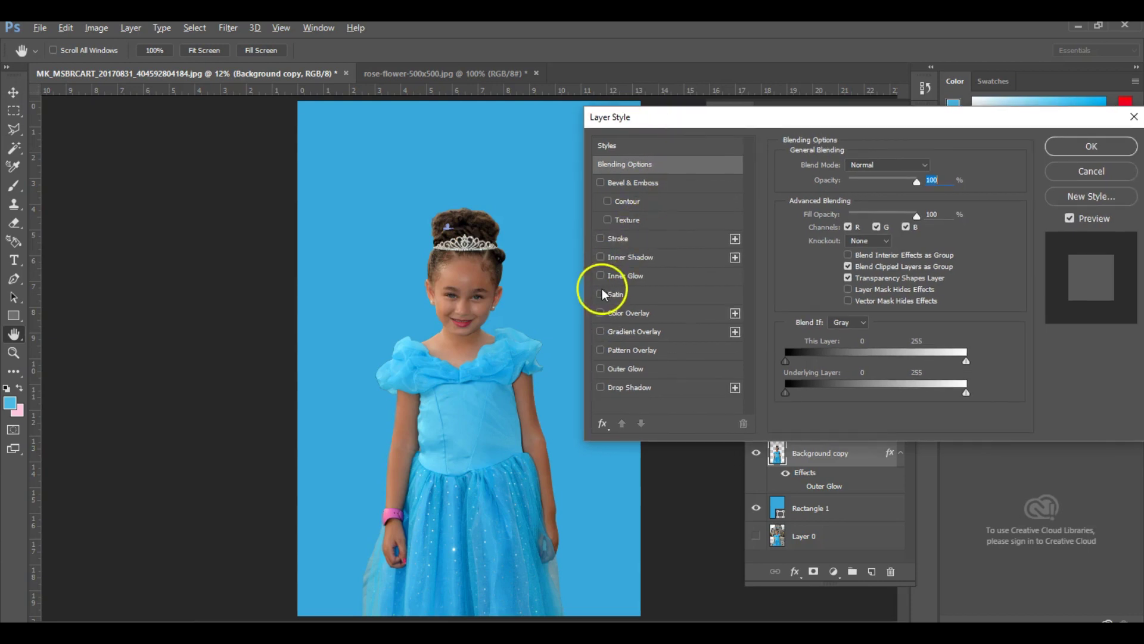
click(599, 369)
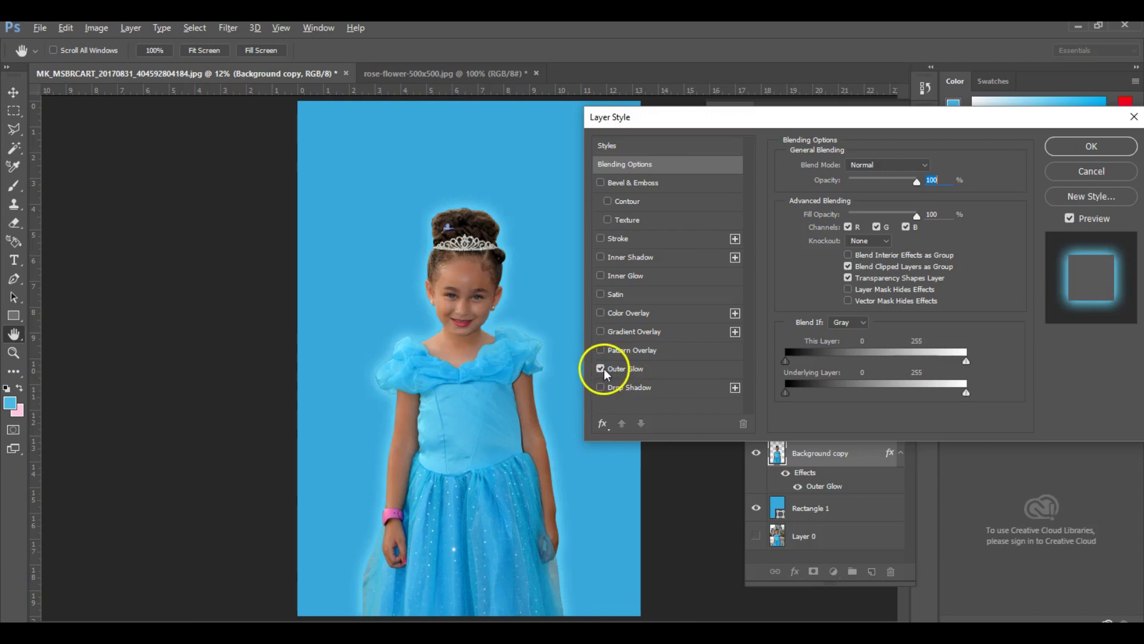
click(601, 369)
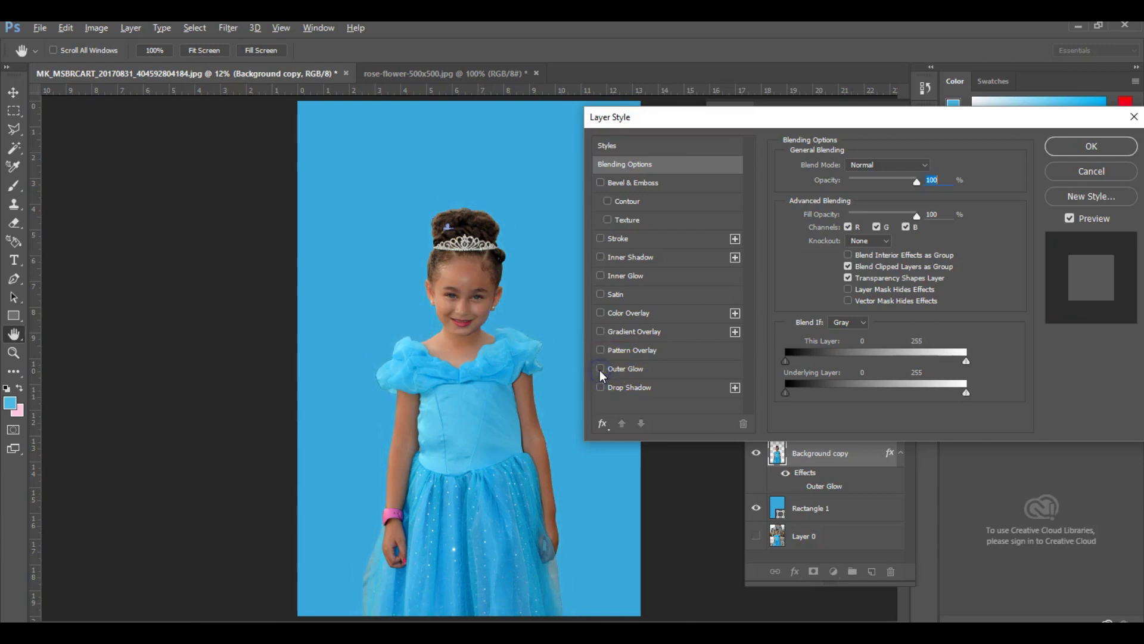
click(599, 369)
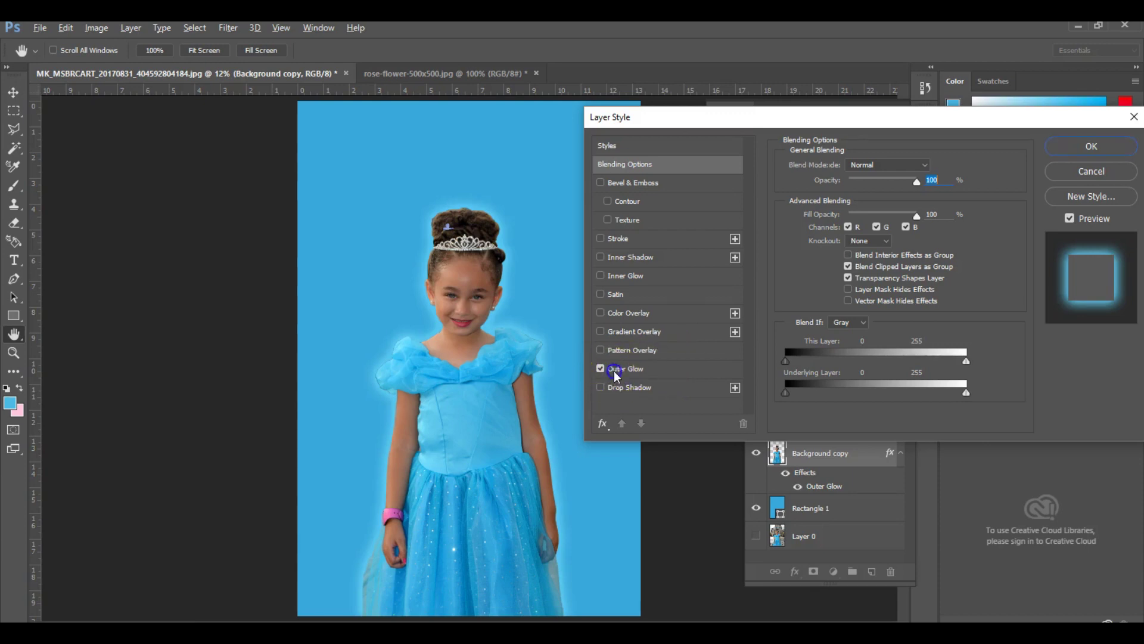
click(614, 370)
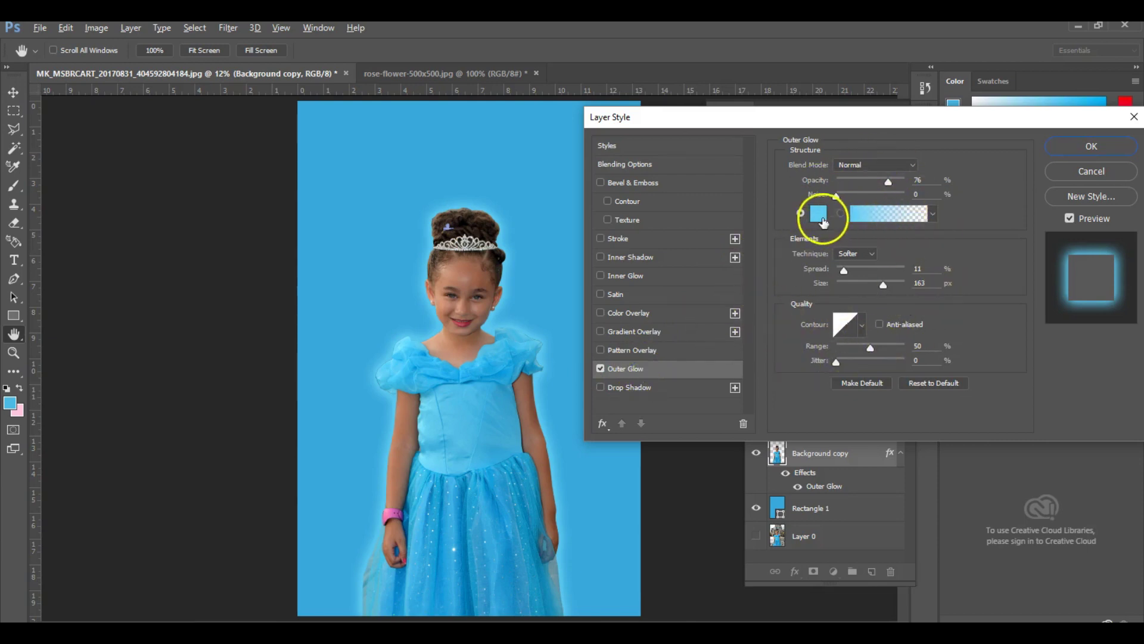
Try several Outer Glow colours for the girl and settle on a bright cyan-blue
click(820, 216)
click(772, 299)
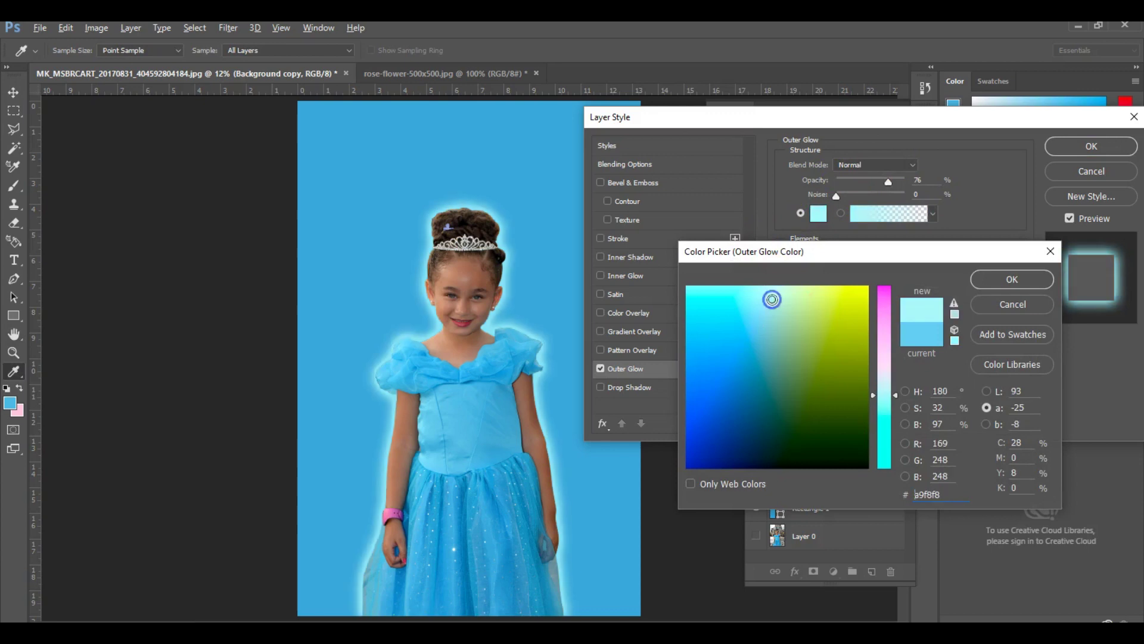
click(825, 341)
mouse_move(840, 424)
mouse_down()
mouse_move(858, 363)
mouse_move(803, 338)
mouse_up()
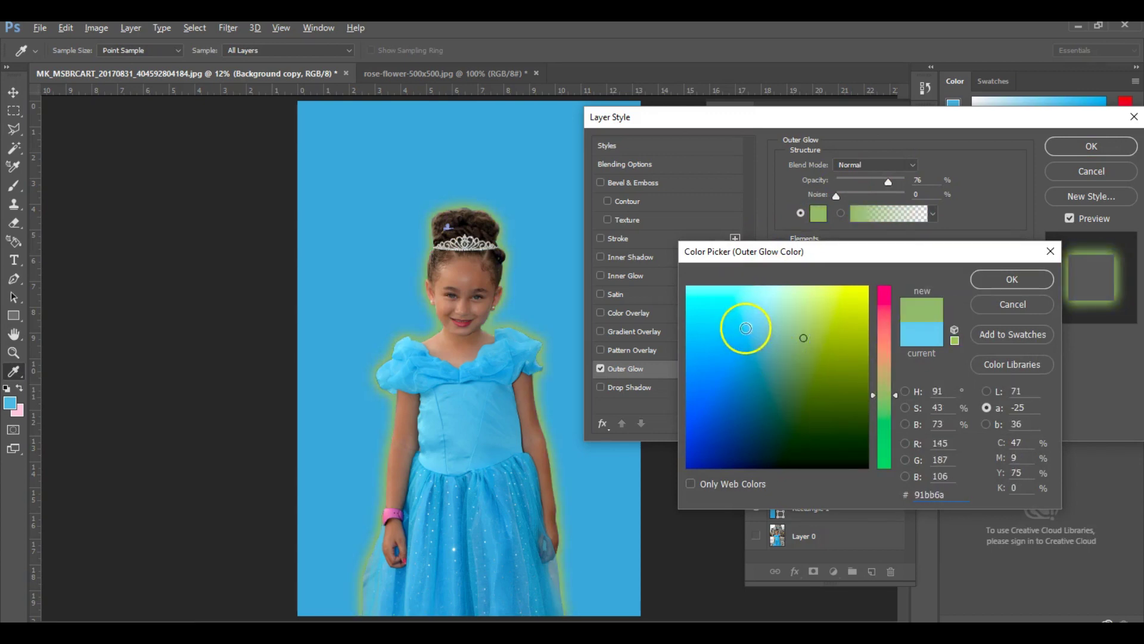
click(745, 328)
click(732, 352)
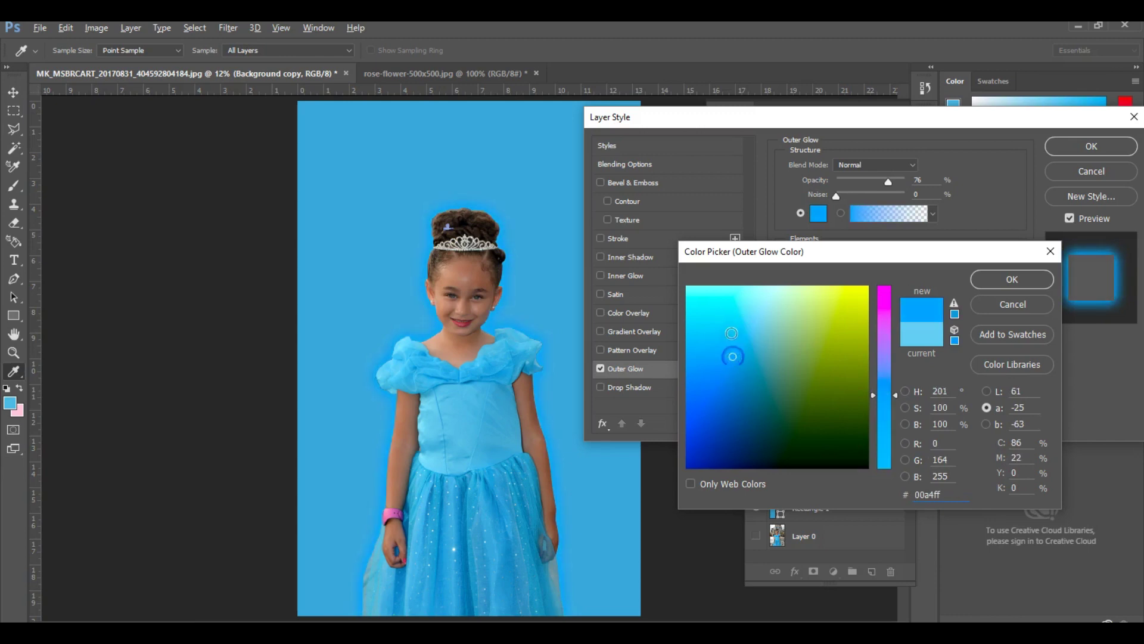
click(731, 328)
mouse_move(738, 325)
mouse_down()
mouse_move(739, 350)
mouse_move(739, 338)
mouse_up()
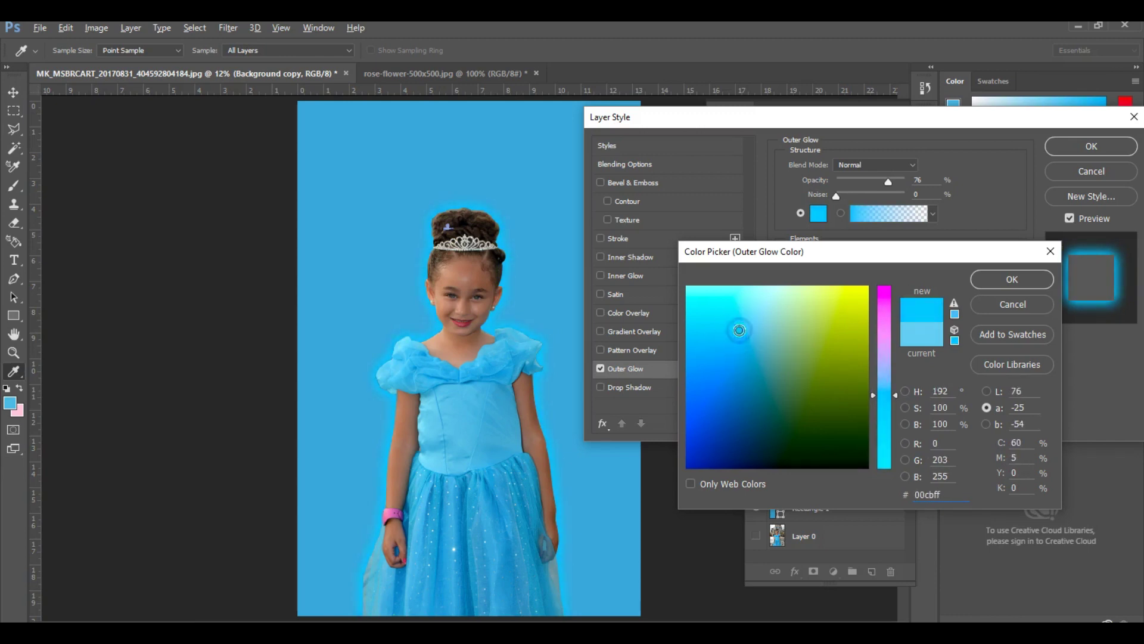
click(1010, 280)
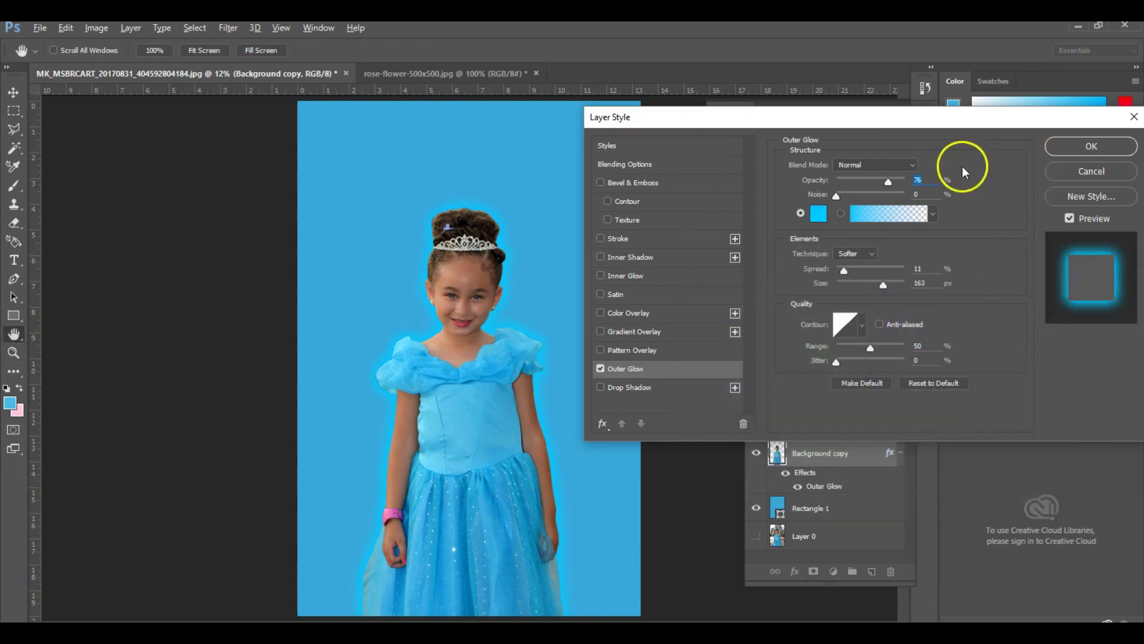
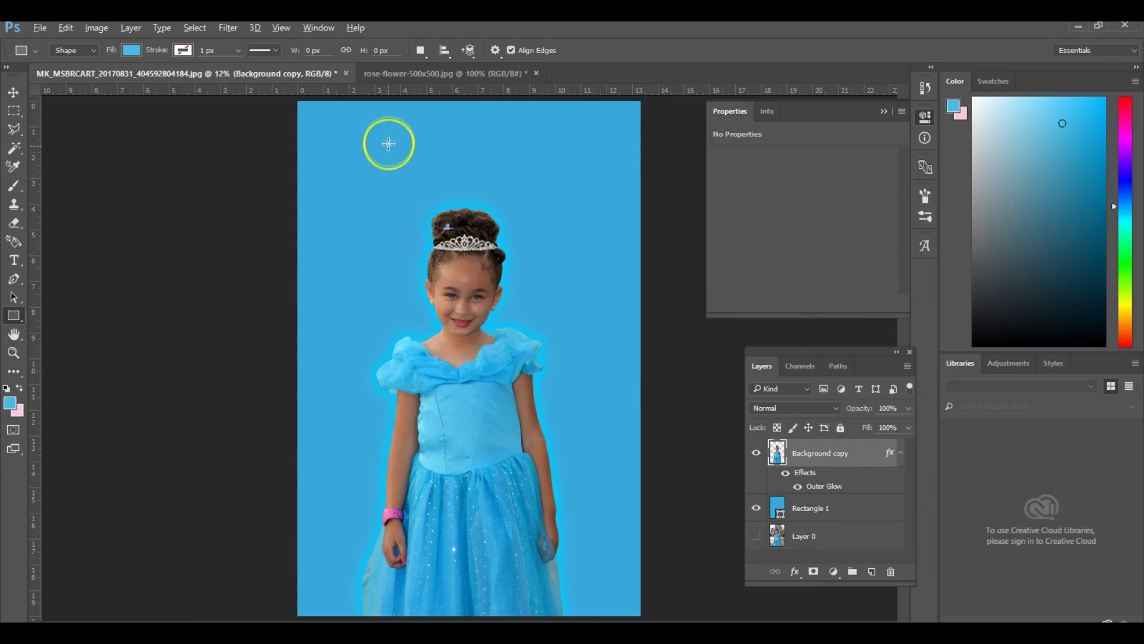
Switch to the rose-flower-500x500.jpg document and convert its locked Background into a regular layer with the default settings
click(389, 75)
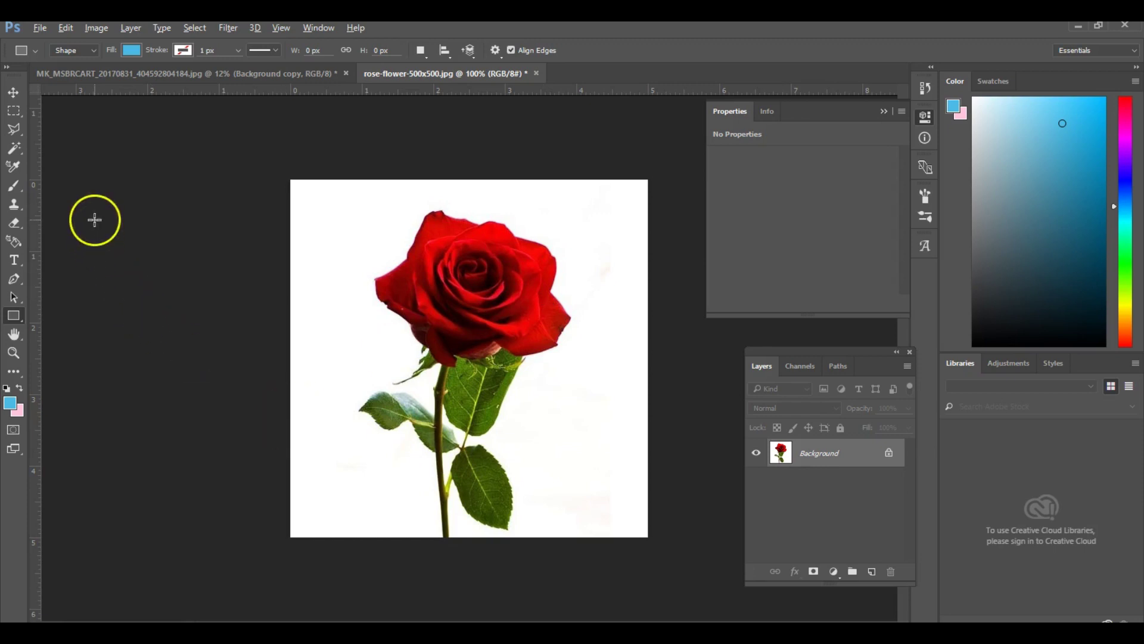
click(15, 93)
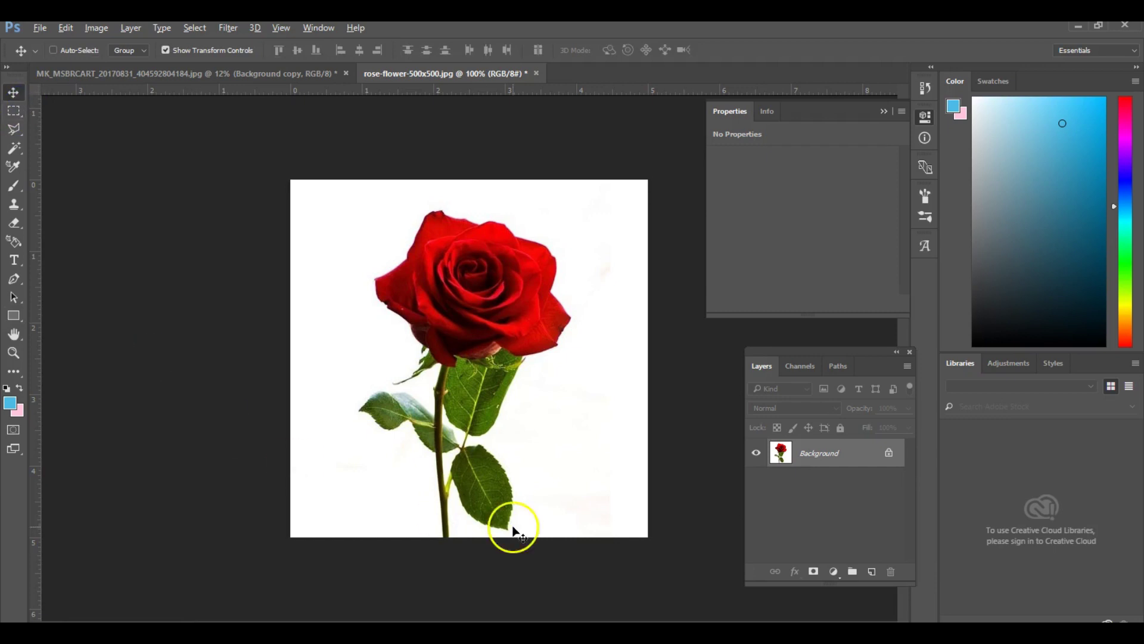
double_click(819, 454)
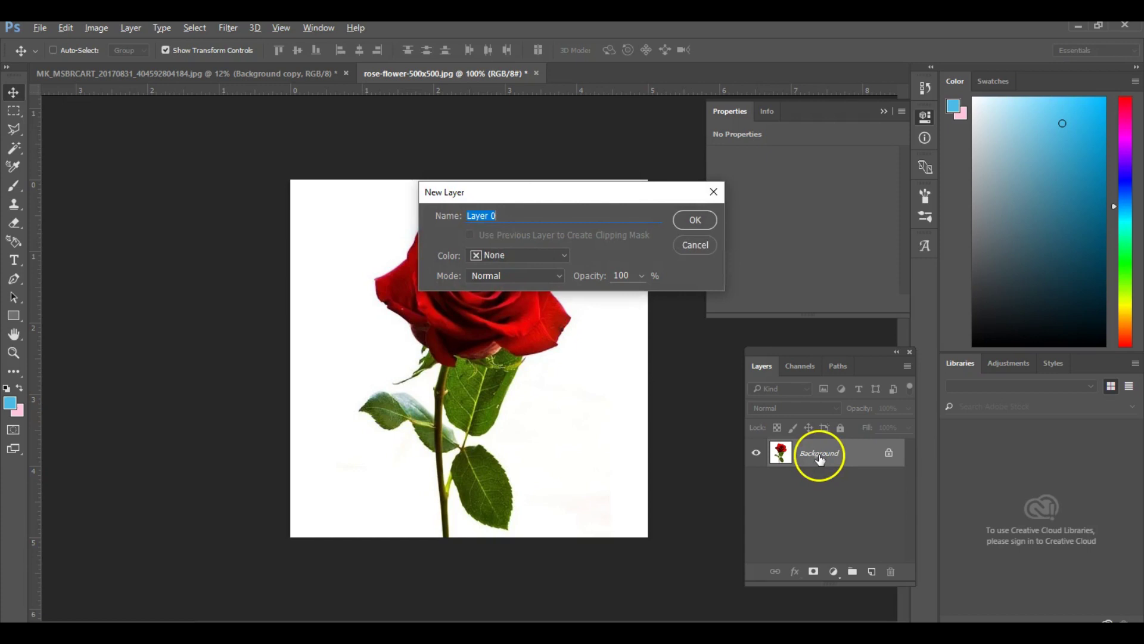
click(683, 221)
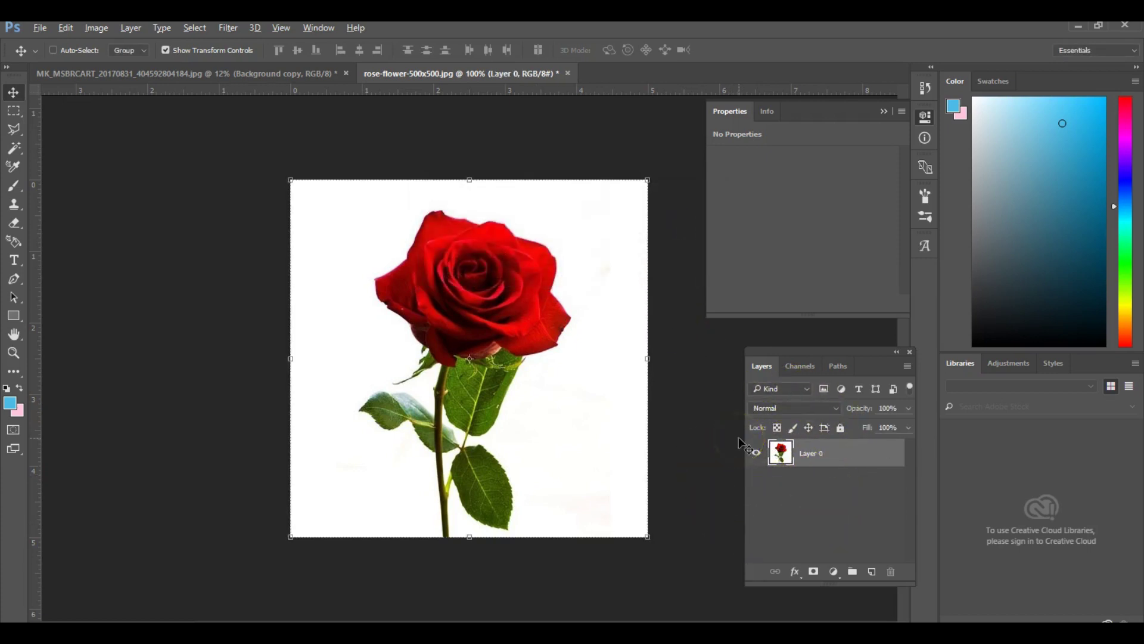
Select the white background around the rose with the Magic Wand, delete it and clear the selection
click(14, 149)
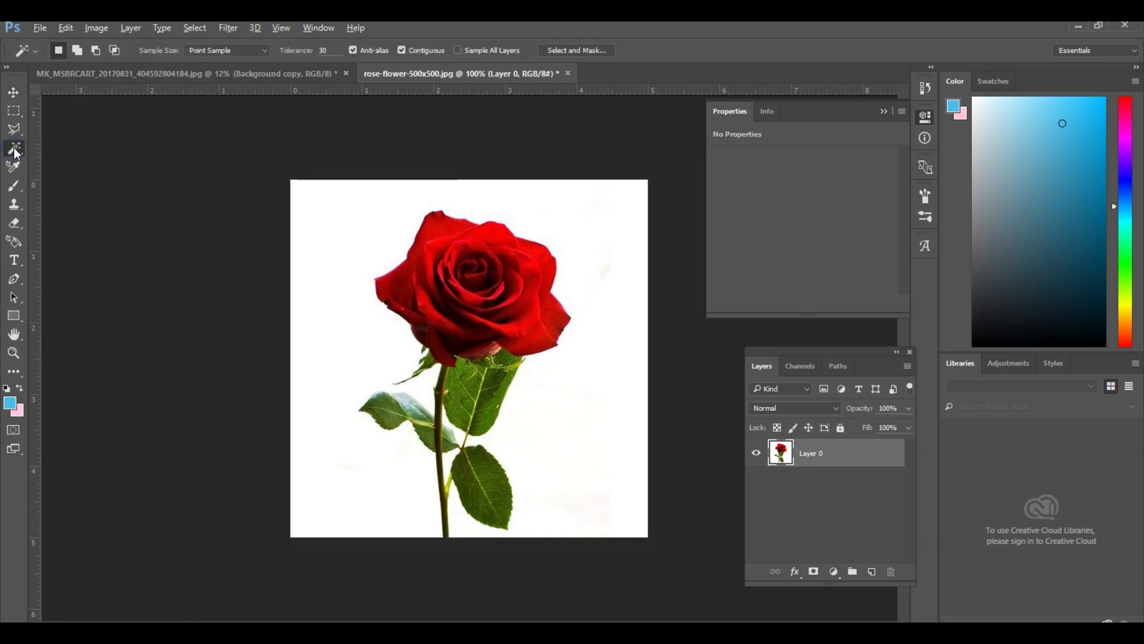
click(320, 226)
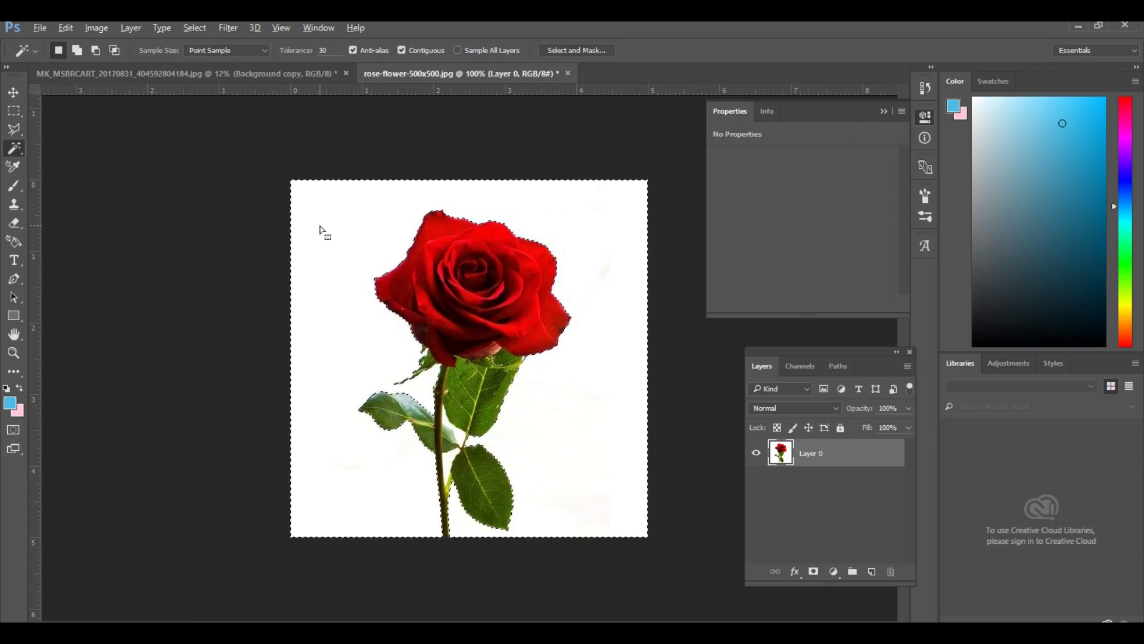
key(Delete)
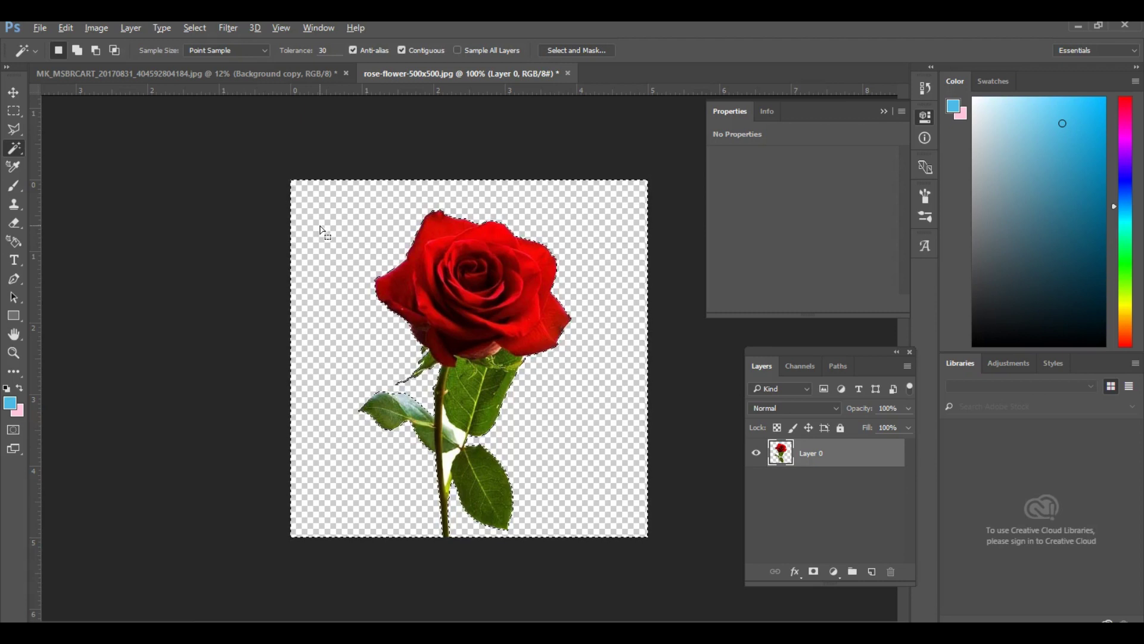
key(ctrl+d)
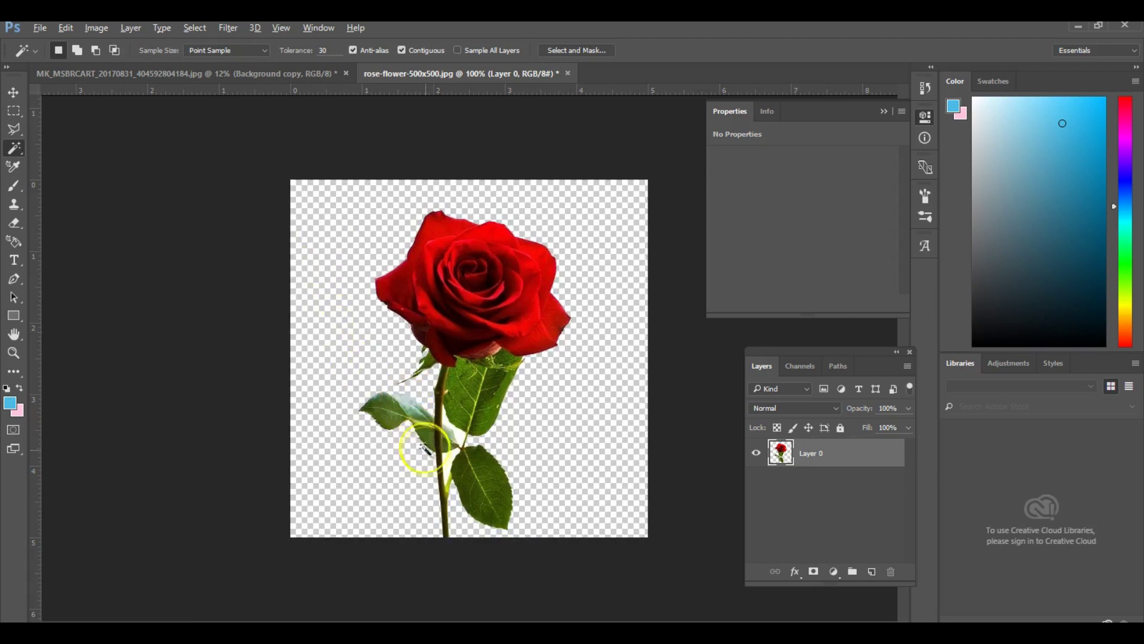
Select and delete the leftover white patches enclosed between the rose's stem and leaves
key(ctrl+plus)
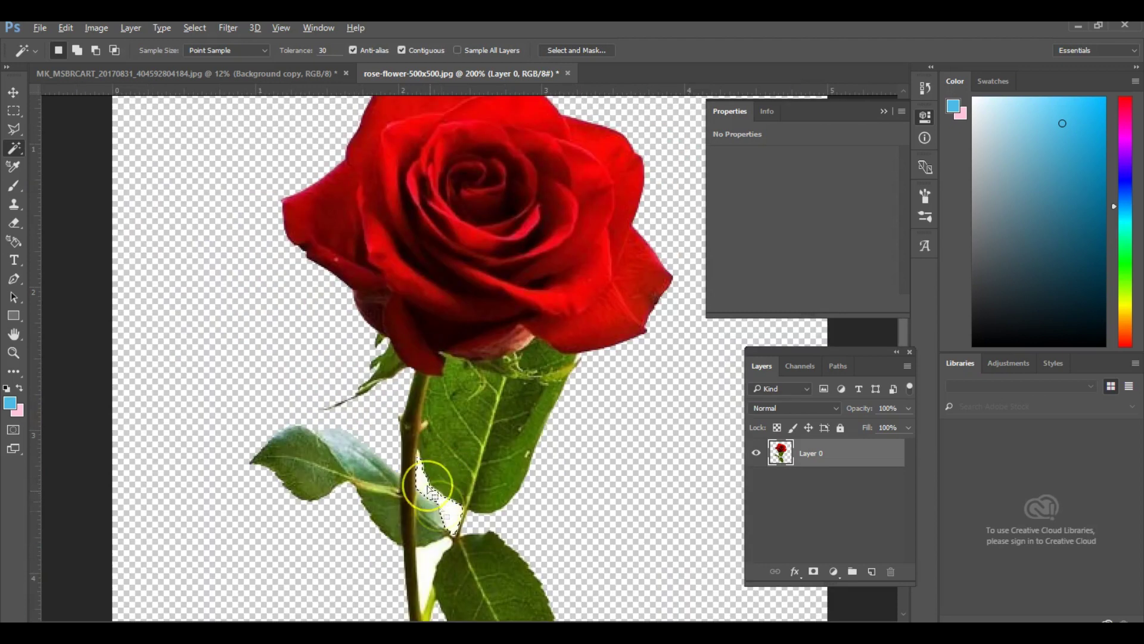
key(Delete)
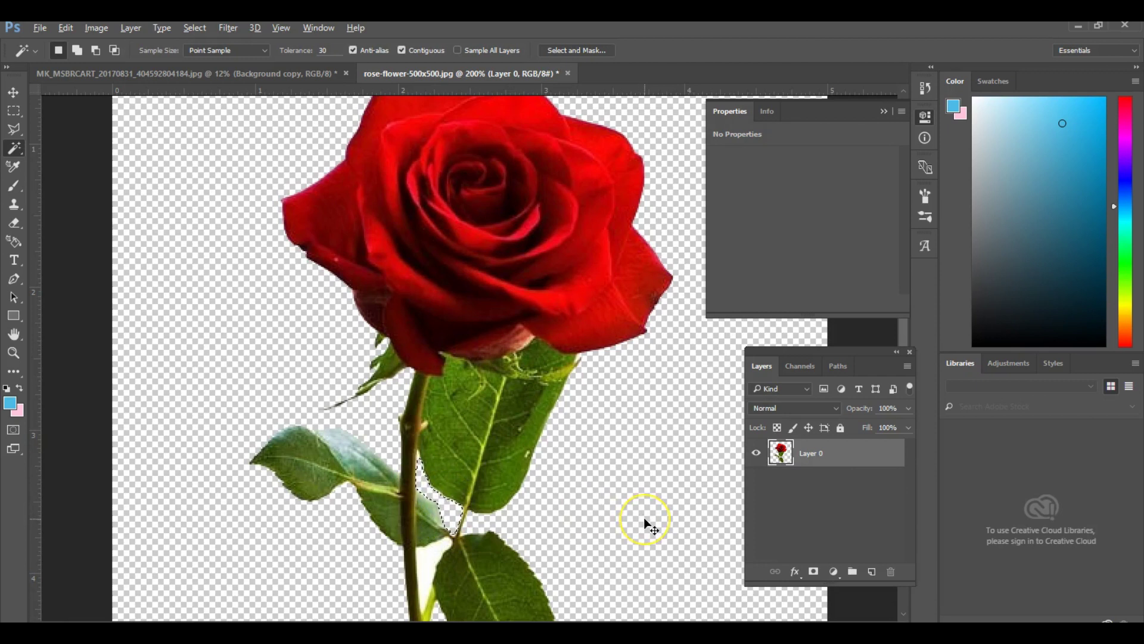
key(ctrl+0)
click(439, 509)
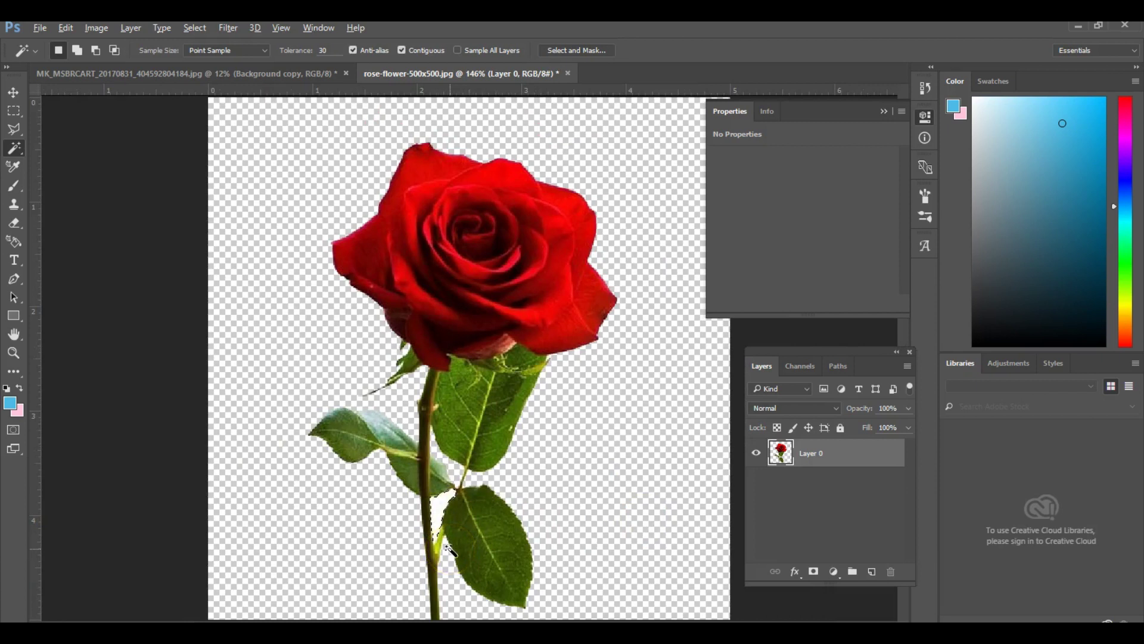
key(Delete)
key(ctrl+minus)
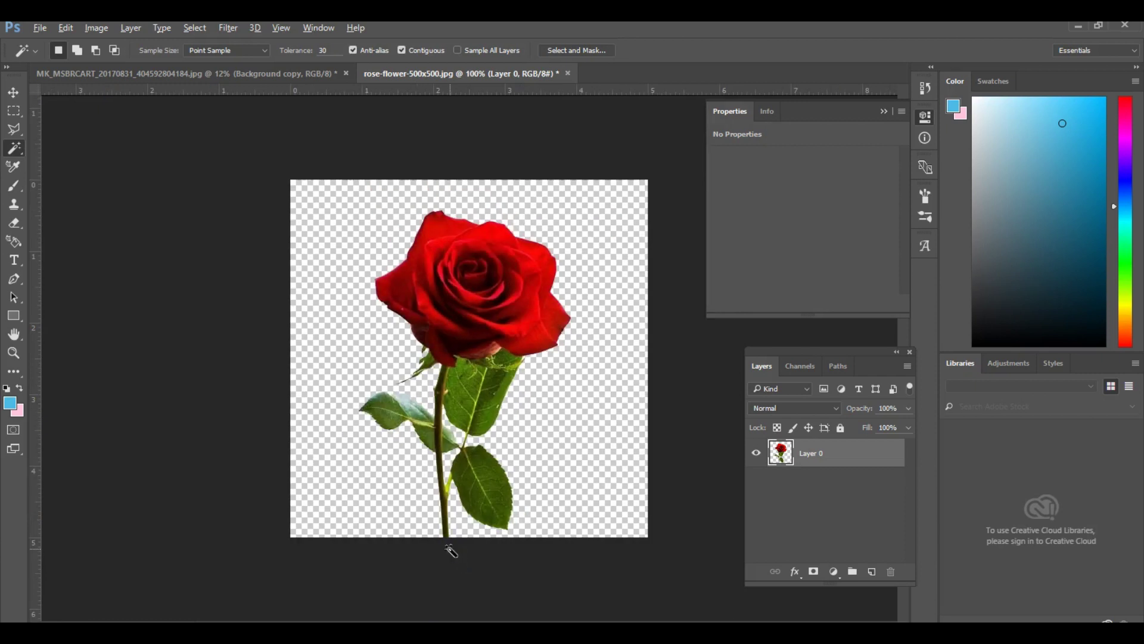
click(466, 548)
click(639, 536)
click(219, 429)
click(91, 384)
click(74, 380)
click(14, 149)
Draw a blue rectangle about 518 by 531 px covering the whole canvas and place its layer below Layer 0
click(13, 317)
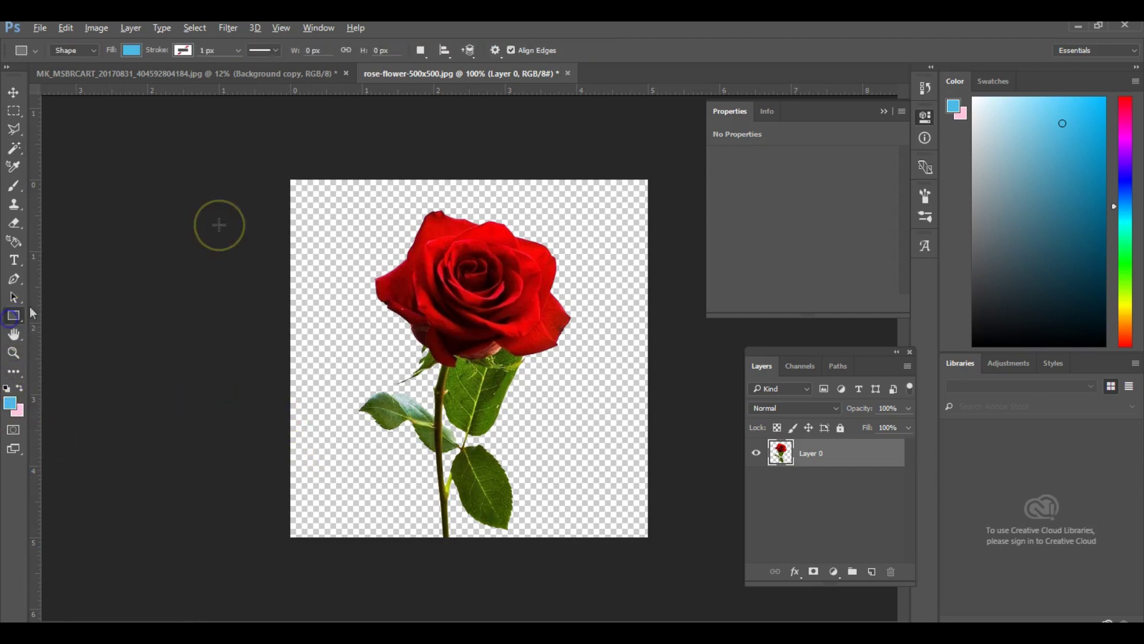
drag(284, 172, 654, 551)
drag(856, 452, 854, 493)
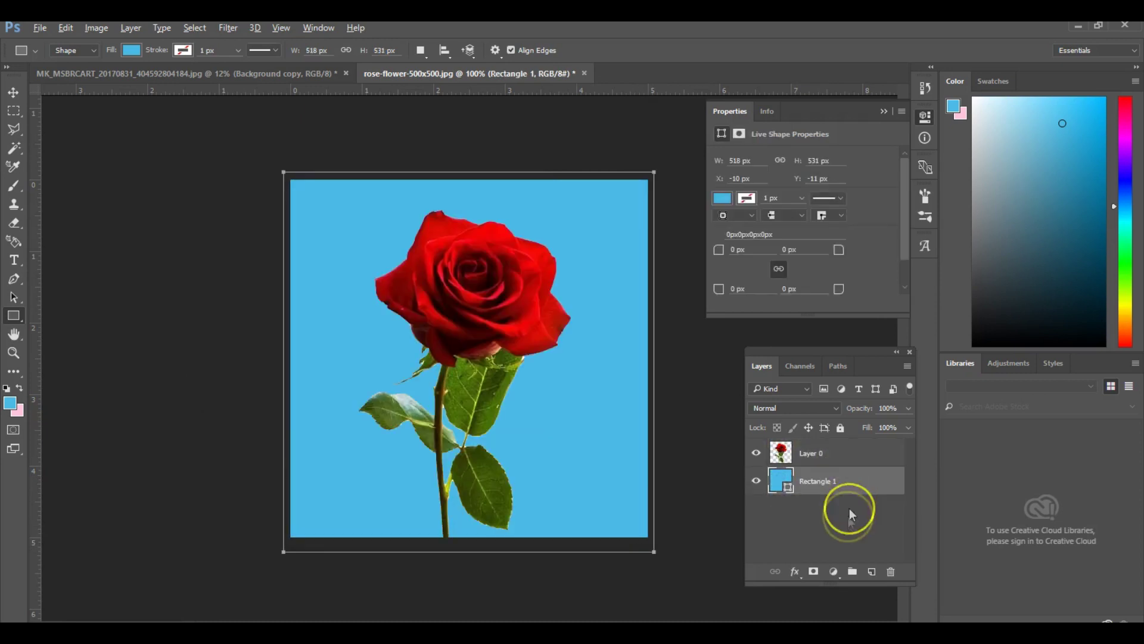
Try several fill colours for the Rectangle 1 shape behind the rose and apply the light purple e166ff
click(775, 485)
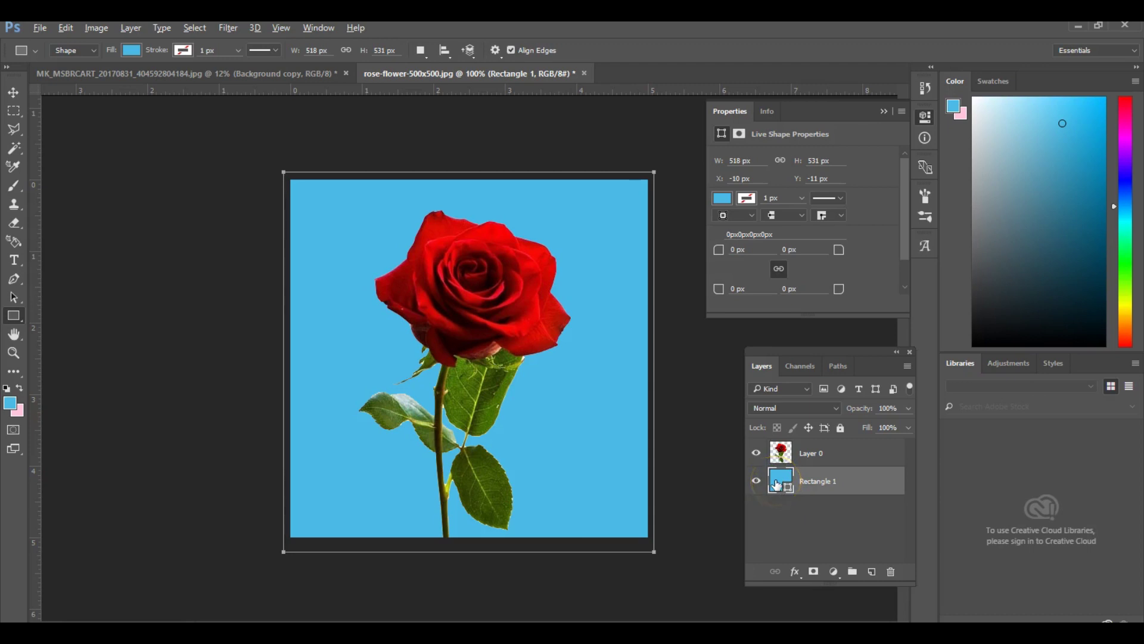
double_click(776, 484)
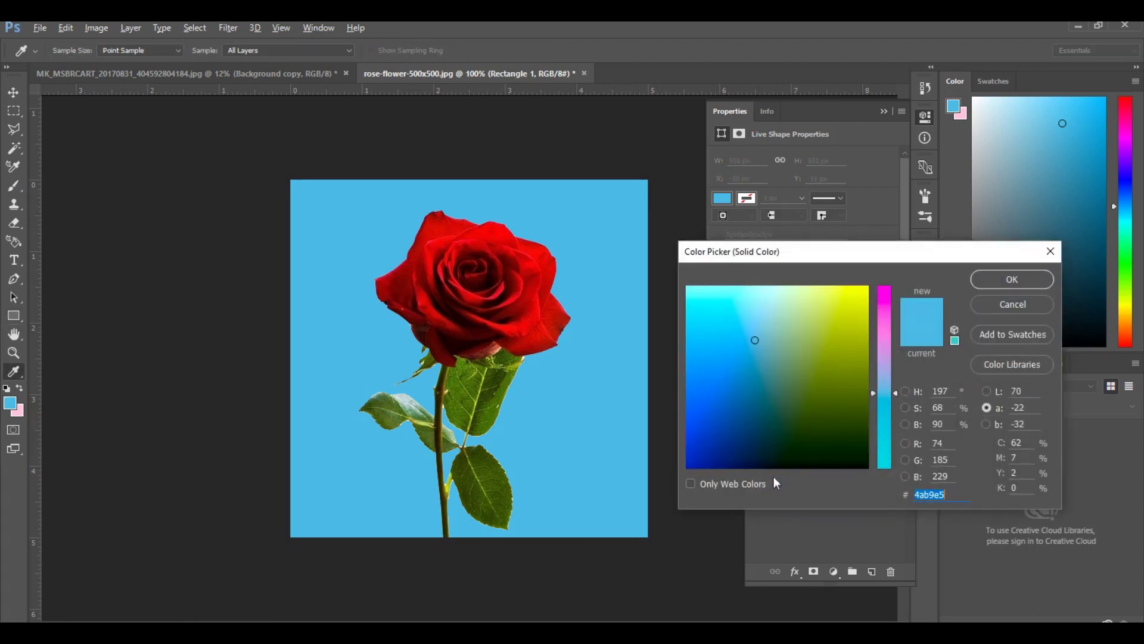
drag(790, 258, 761, 178)
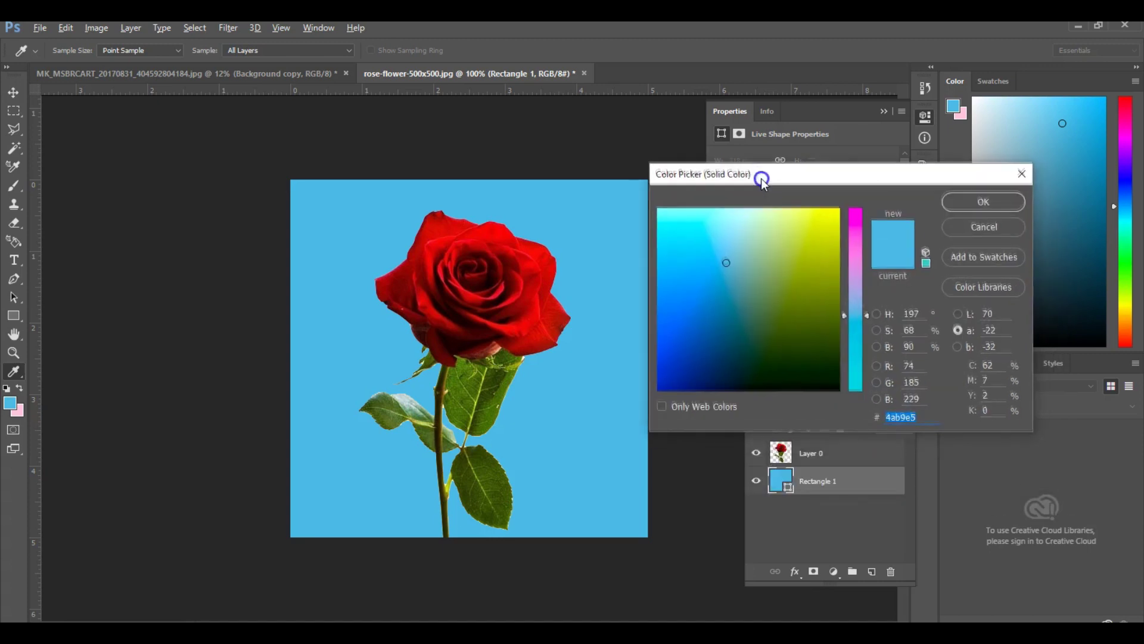
mouse_move(784, 303)
mouse_down()
mouse_move(815, 263)
mouse_move(802, 235)
mouse_up()
drag(856, 313, 855, 225)
click(529, 331)
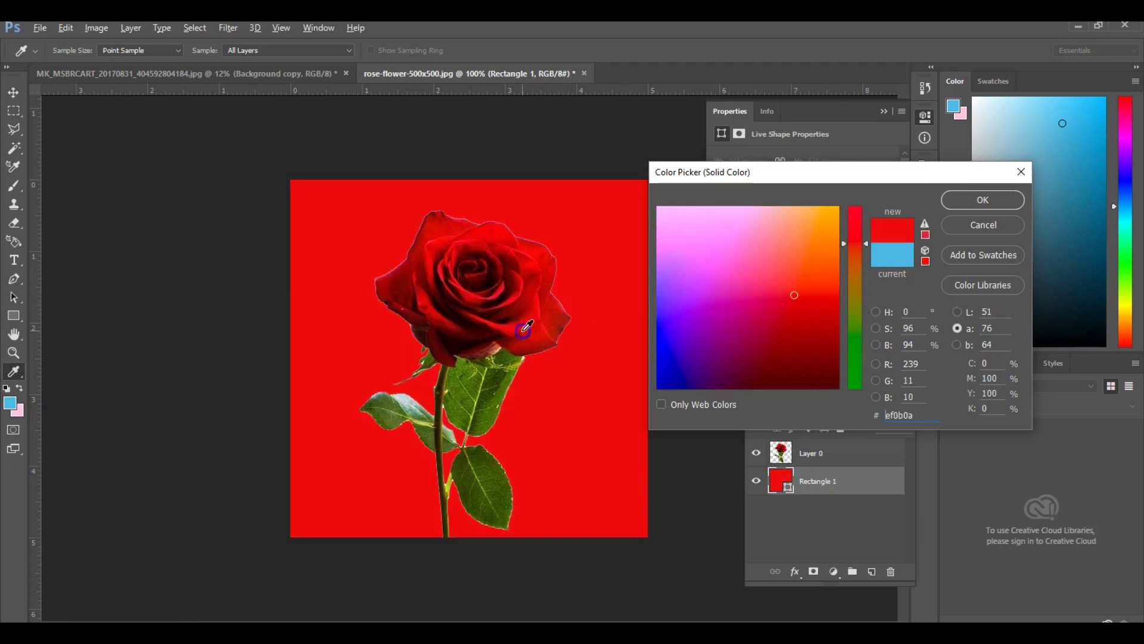
click(707, 304)
click(684, 266)
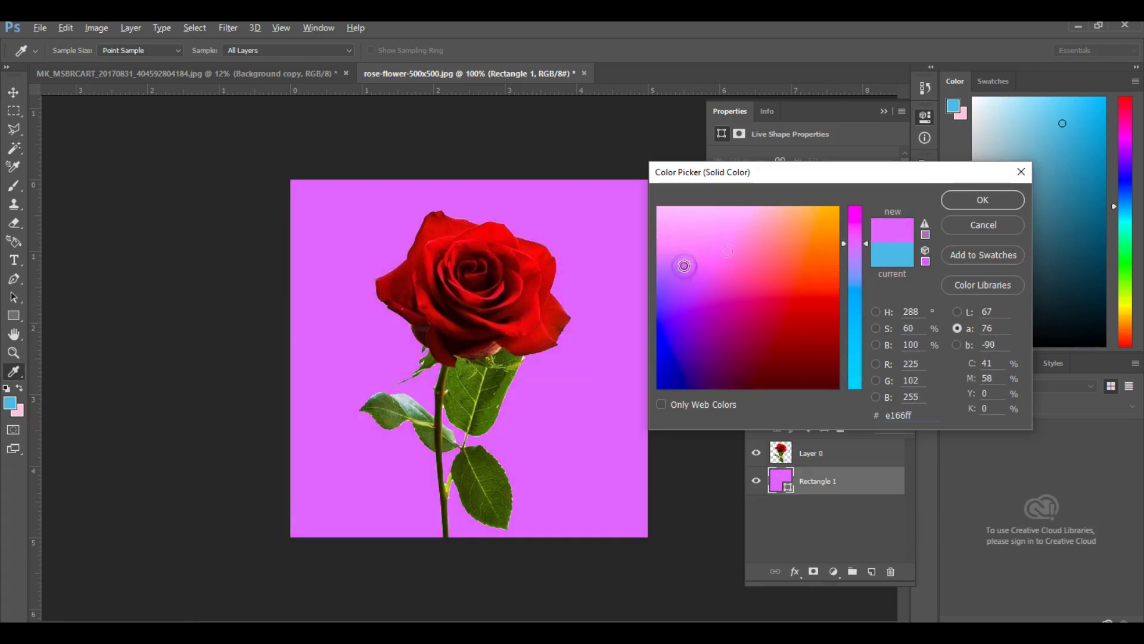
click(949, 202)
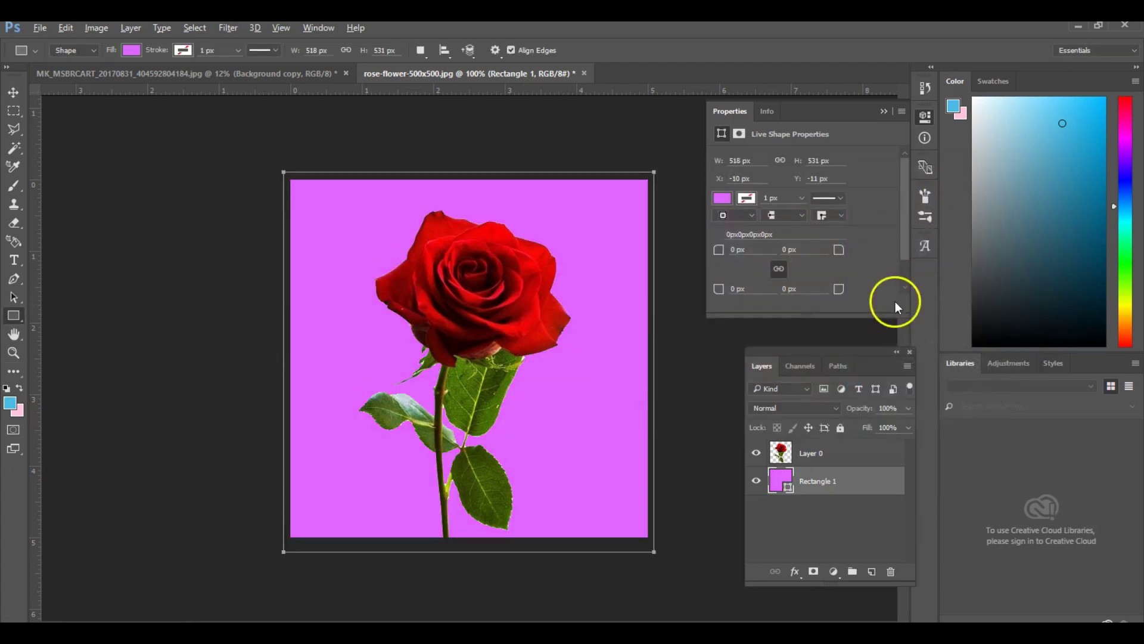
Toggle the visibility of the purple Rectangle 1 layer and switch to the MK_MSBRCART_20170831_404592804184.jpg document
click(757, 484)
click(257, 75)
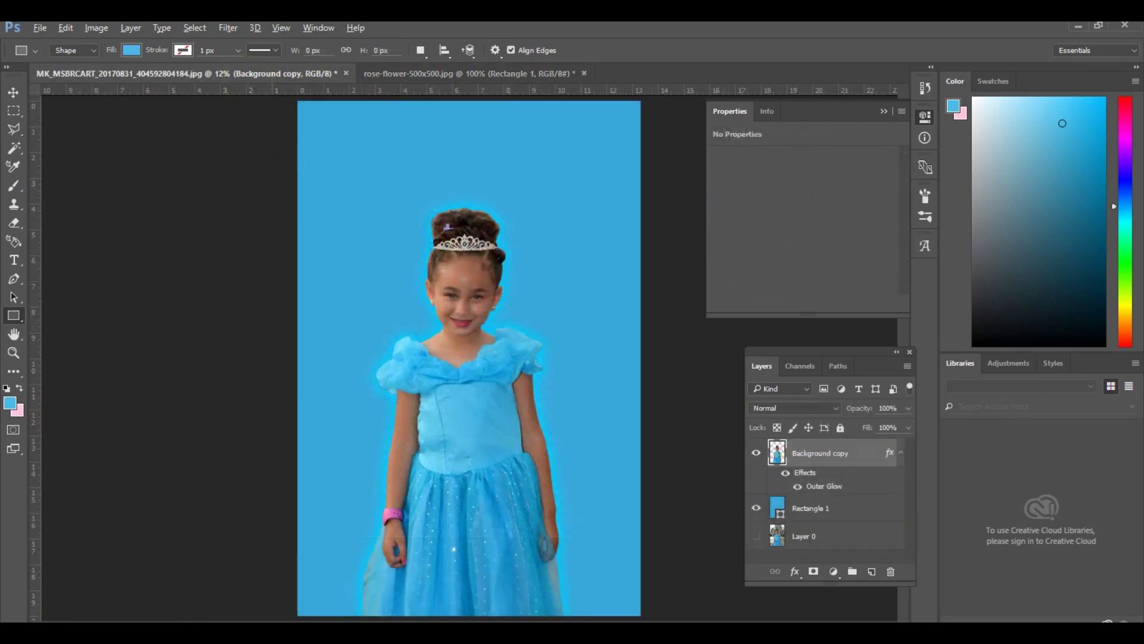